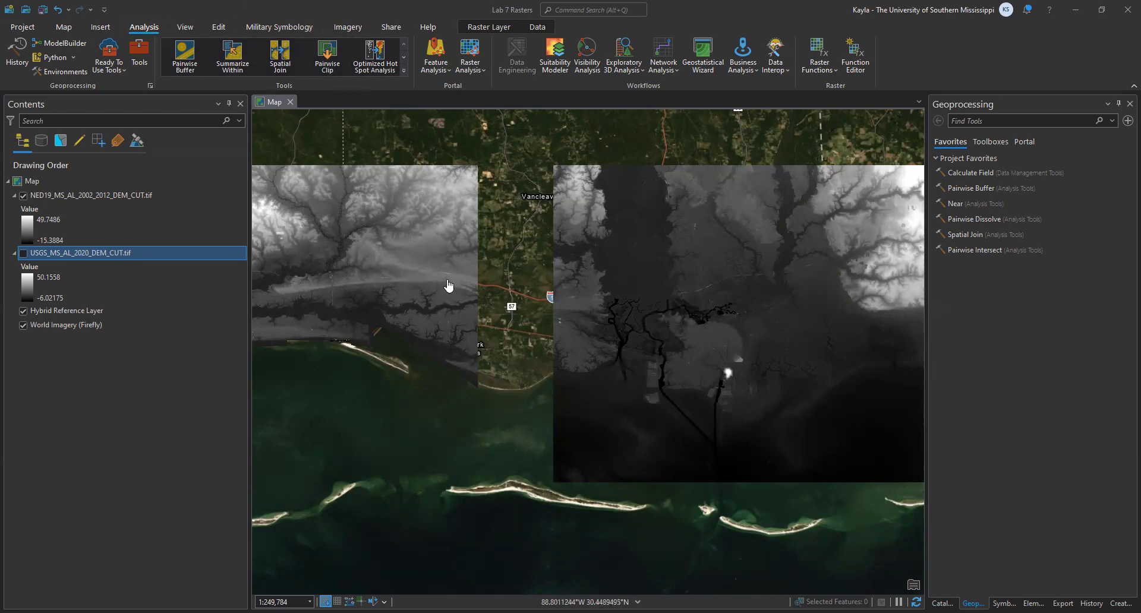
- Toggle the visibility of the two DEM layers to compare their coverage, leaving only the NED19 2002–2012 DEM shown over the imagery
{"action": "left_click", "coordinate": [23, 195]}
{"action": "left_click", "coordinate": [23, 253]}
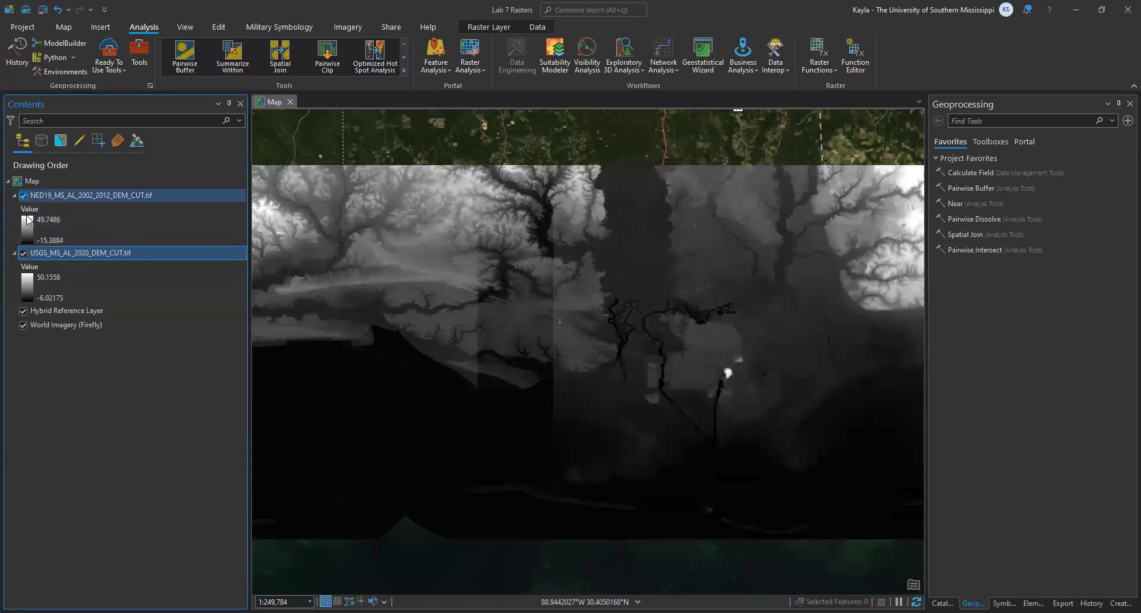
{"action": "left_click", "coordinate": [23, 253]}
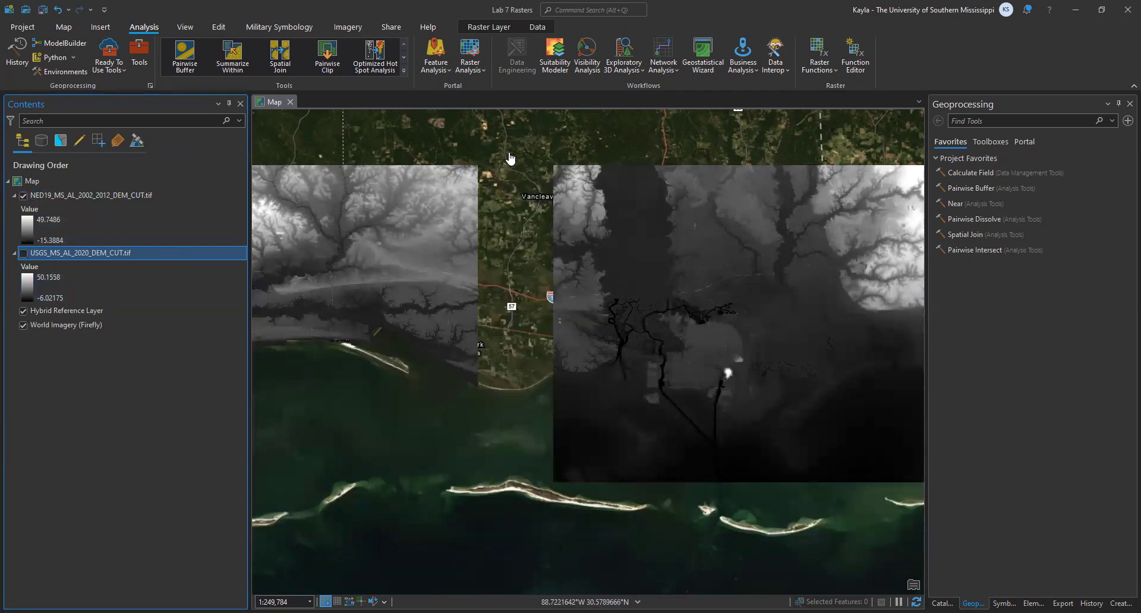
- Inspect the NED19 DEM's pixel value on the land just east of the river channel
{"action": "left_click_drag", "start_coordinate": [679, 343], "coordinate": [410, 340]}
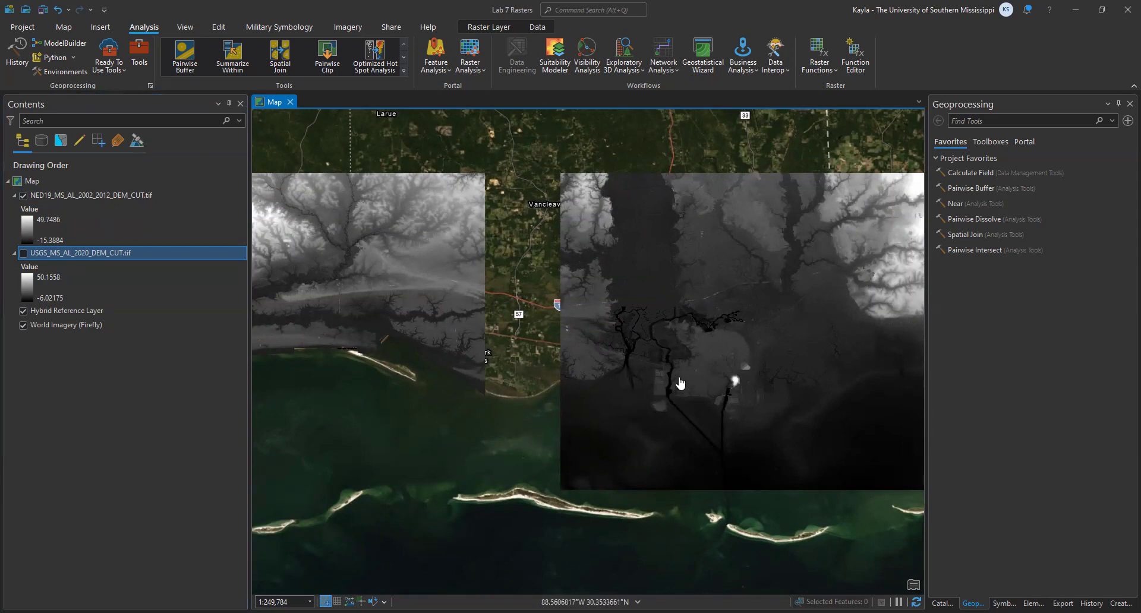
{"action": "scroll", "coordinate": [651, 376], "scroll_direction": "up", "scroll_amount": 1}
{"action": "scroll", "coordinate": [551, 327], "scroll_direction": "up", "scroll_amount": 1}
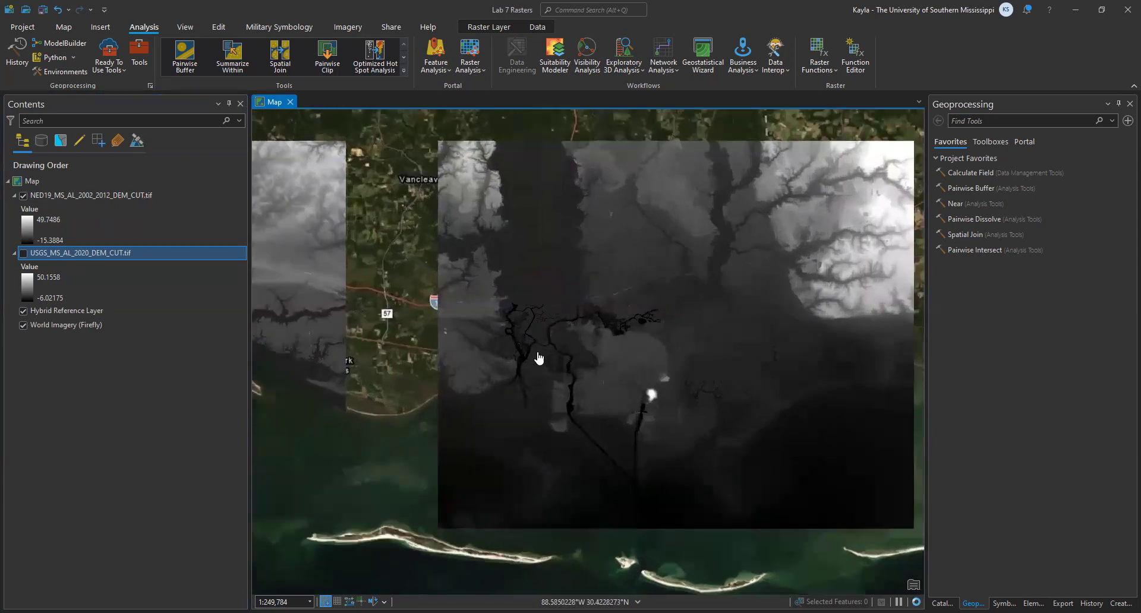
{"action": "scroll", "coordinate": [533, 347], "scroll_direction": "up", "scroll_amount": 1}
{"action": "scroll", "coordinate": [652, 400], "scroll_direction": "up", "scroll_amount": 1}
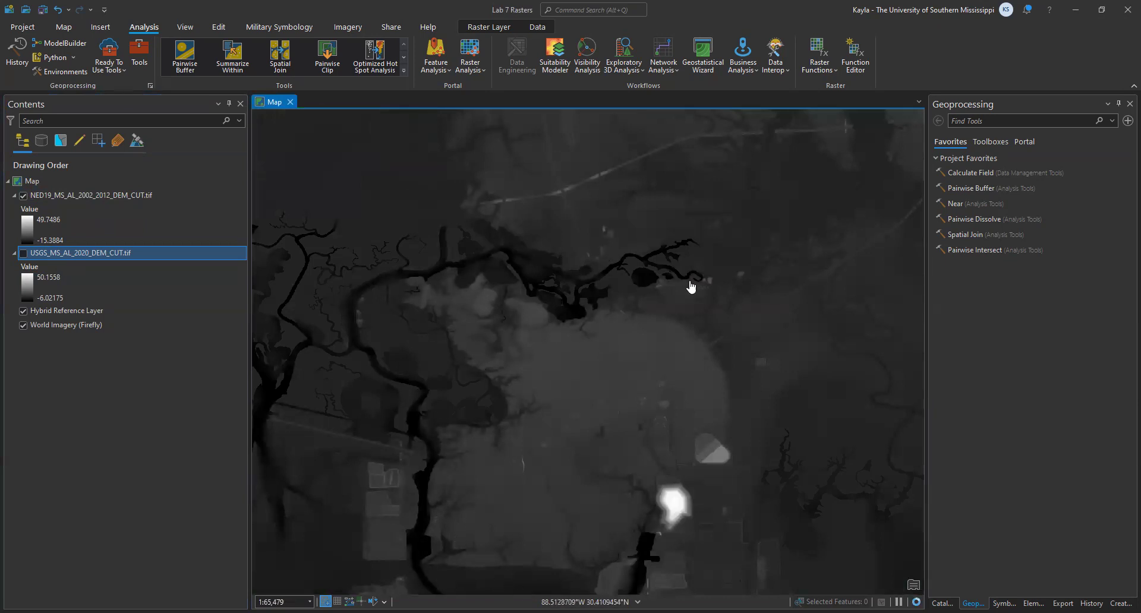
{"action": "left_click", "coordinate": [557, 384]}
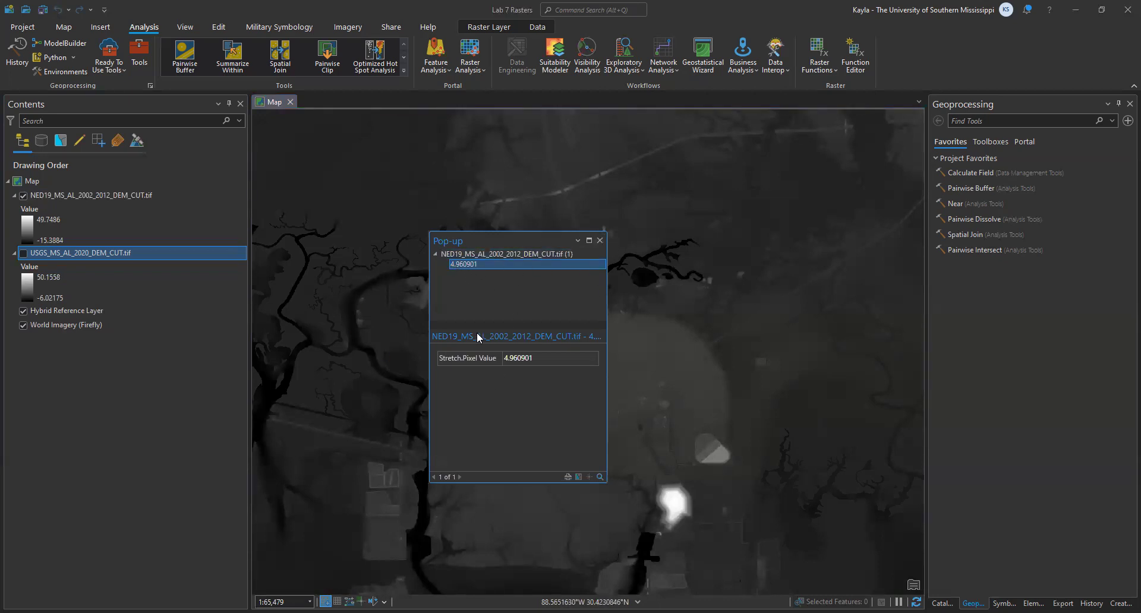
{"action": "left_click_drag", "start_coordinate": [544, 364], "coordinate": [502, 359]}
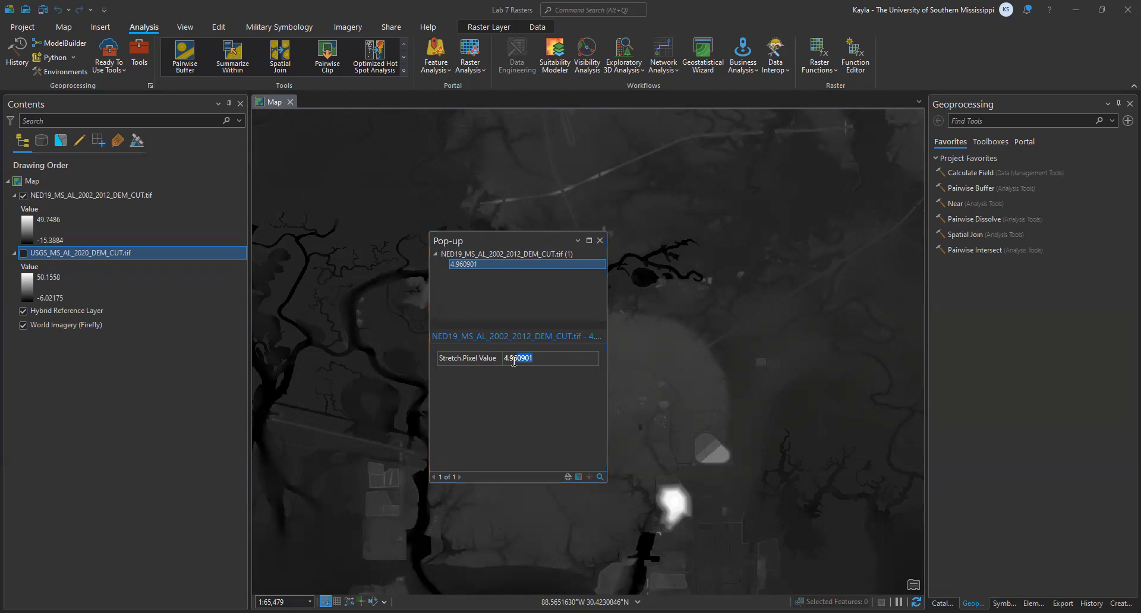
{"action": "left_click", "coordinate": [519, 360]}
{"action": "left_click", "coordinate": [600, 242]}
- Inspect the NED19 DEM's pixel values in the dark river channel and on the bright white mound
{"action": "left_click", "coordinate": [414, 546]}
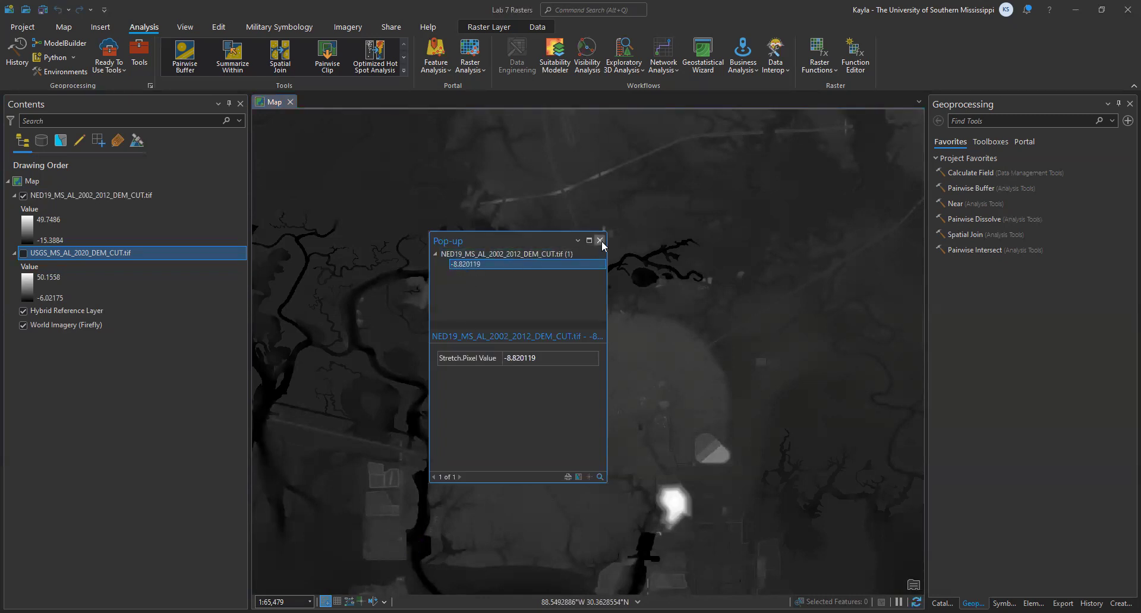
{"action": "left_click", "coordinate": [674, 504]}
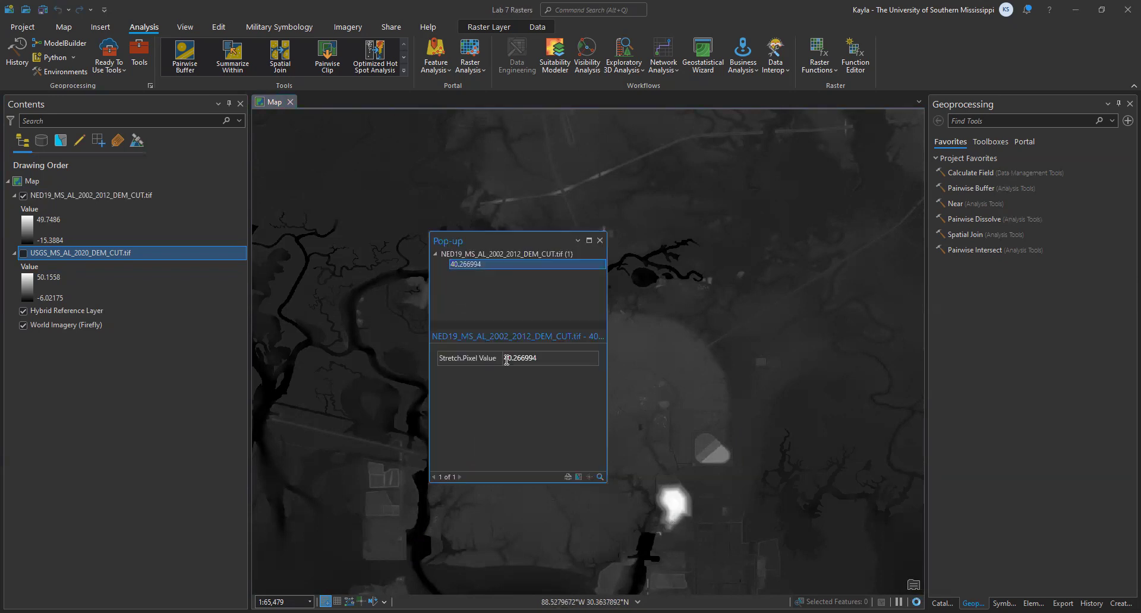
{"action": "left_click_drag", "start_coordinate": [505, 359], "coordinate": [527, 359]}
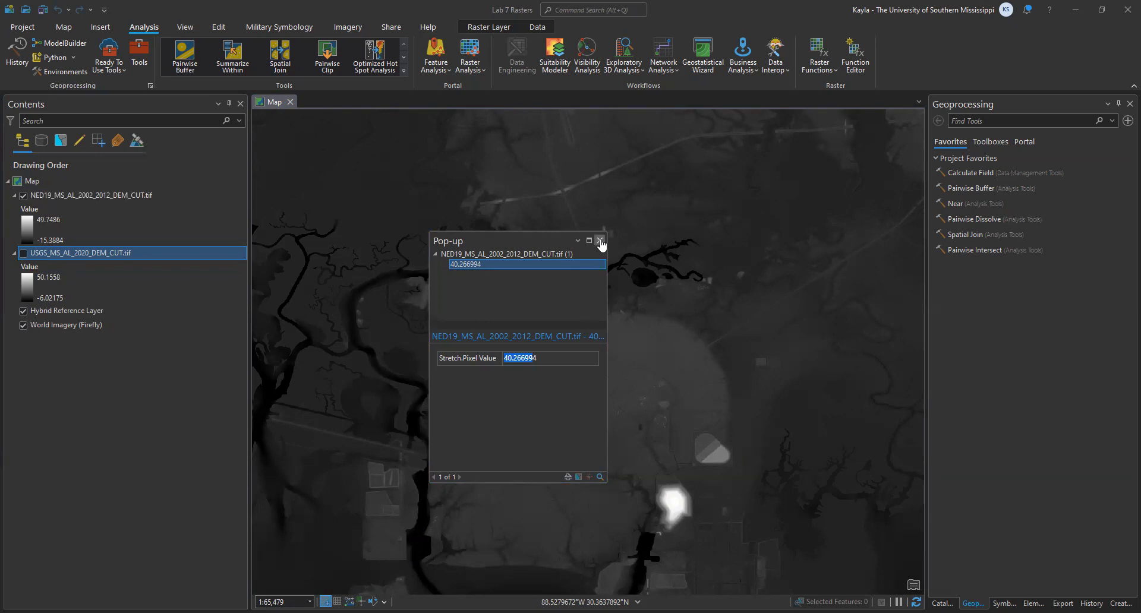
{"action": "left_click", "coordinate": [600, 242]}
- Show the USGS 2020 DEM instead of the NED19 2002–2012 DEM and view its terrain down to individual cells
{"action": "scroll", "coordinate": [644, 391], "scroll_direction": "down", "scroll_amount": 8}
{"action": "scroll", "coordinate": [628, 290], "scroll_direction": "up", "scroll_amount": 4}
{"action": "left_click_drag", "start_coordinate": [615, 350], "coordinate": [527, 333]}
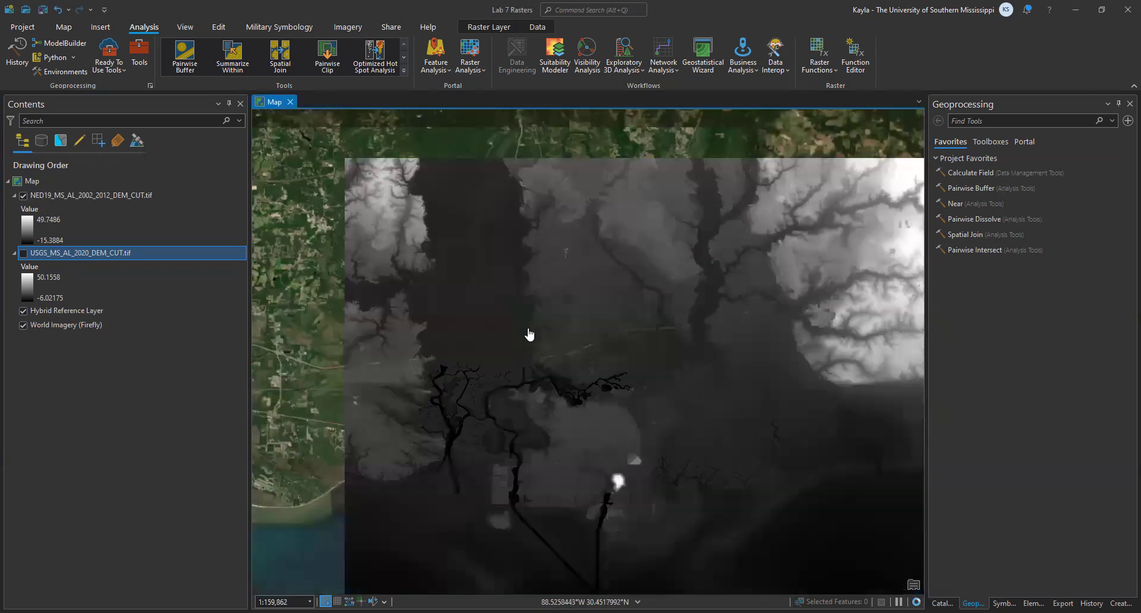
{"action": "left_click", "coordinate": [23, 253]}
{"action": "left_click", "coordinate": [24, 195]}
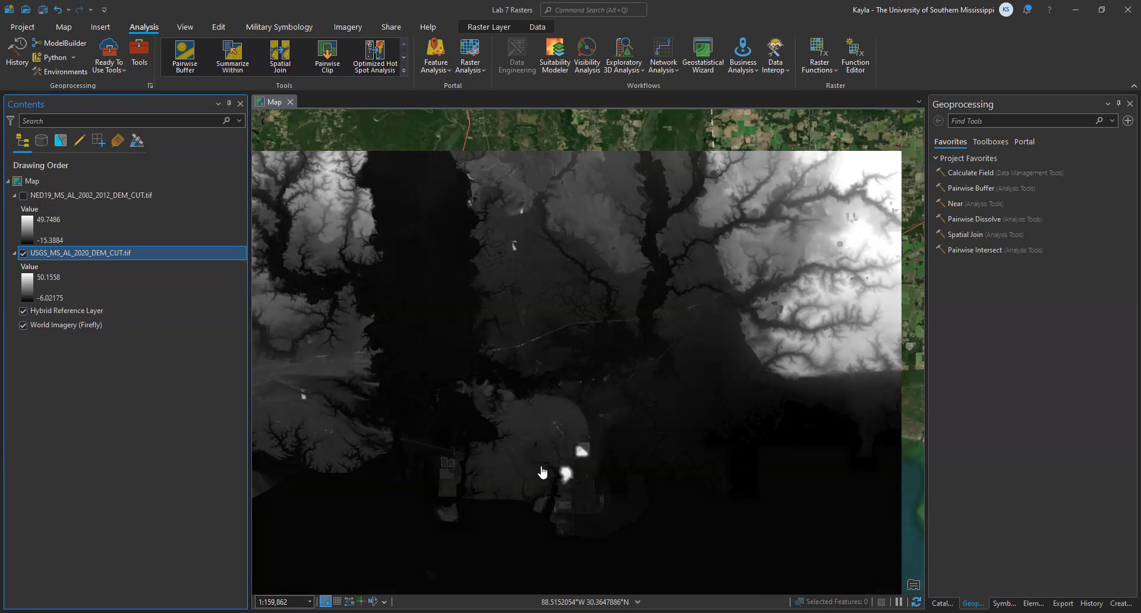
{"action": "scroll", "coordinate": [546, 440], "scroll_direction": "up", "scroll_amount": 10}
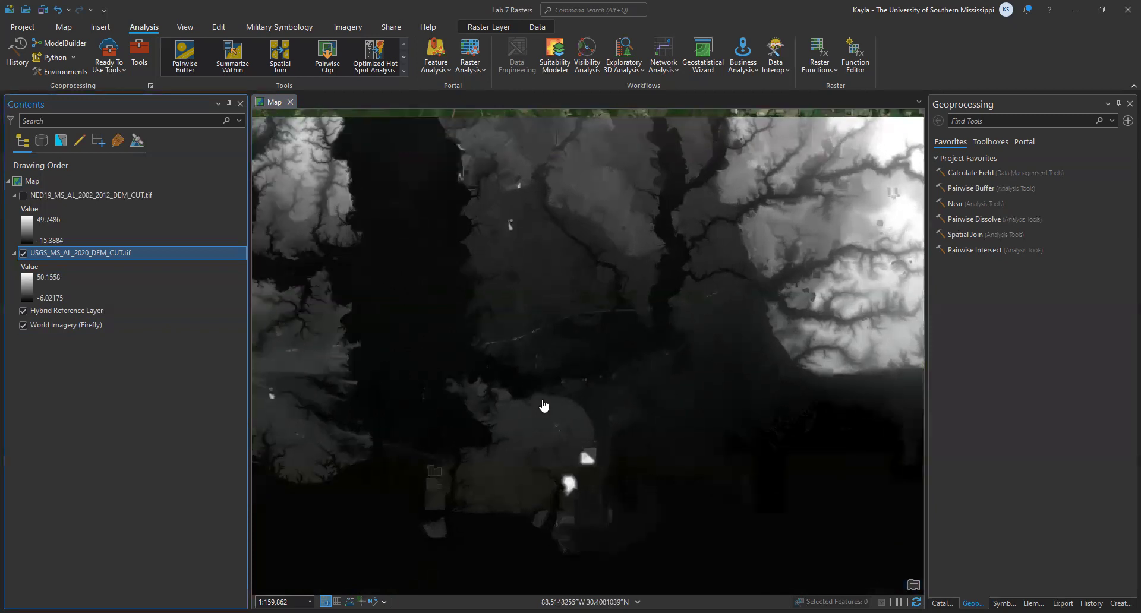
{"action": "scroll", "coordinate": [516, 426], "scroll_direction": "up", "scroll_amount": 12}
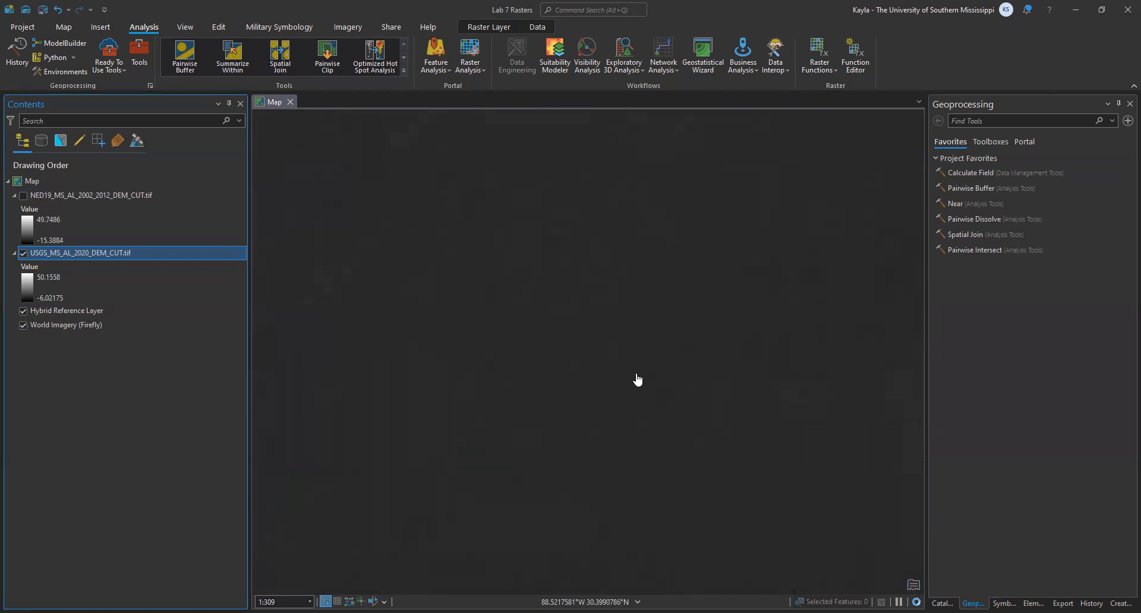
- Check the cell size in the source raster information of the USGS 2020 DEM's layer properties
{"action": "right_click", "coordinate": [114, 254]}
{"action": "left_click", "coordinate": [150, 590]}
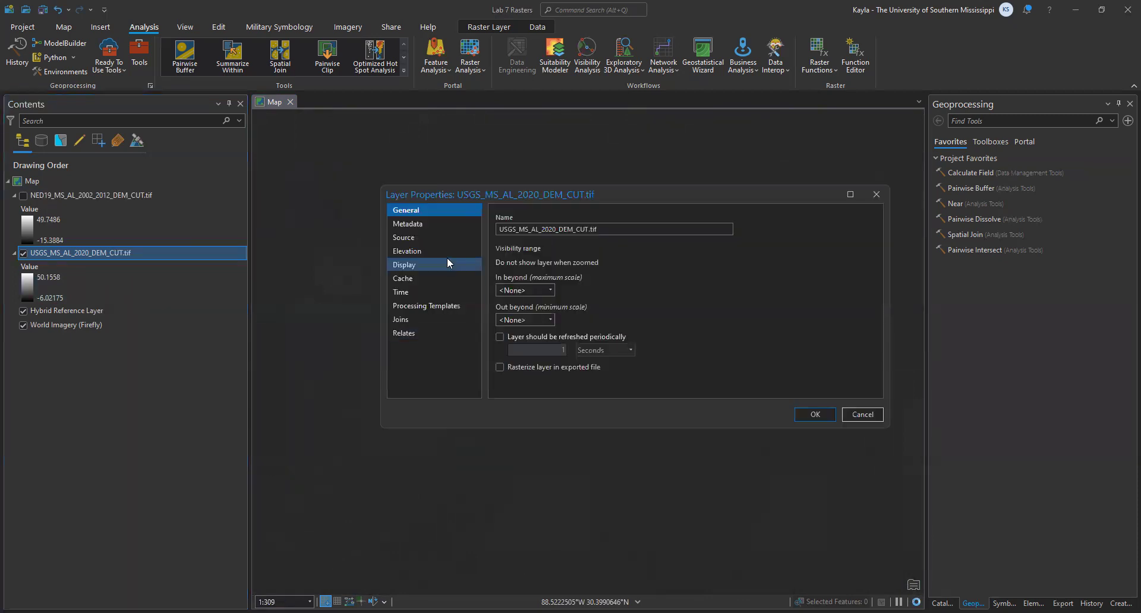
{"action": "left_click", "coordinate": [437, 225]}
{"action": "left_click", "coordinate": [434, 242]}
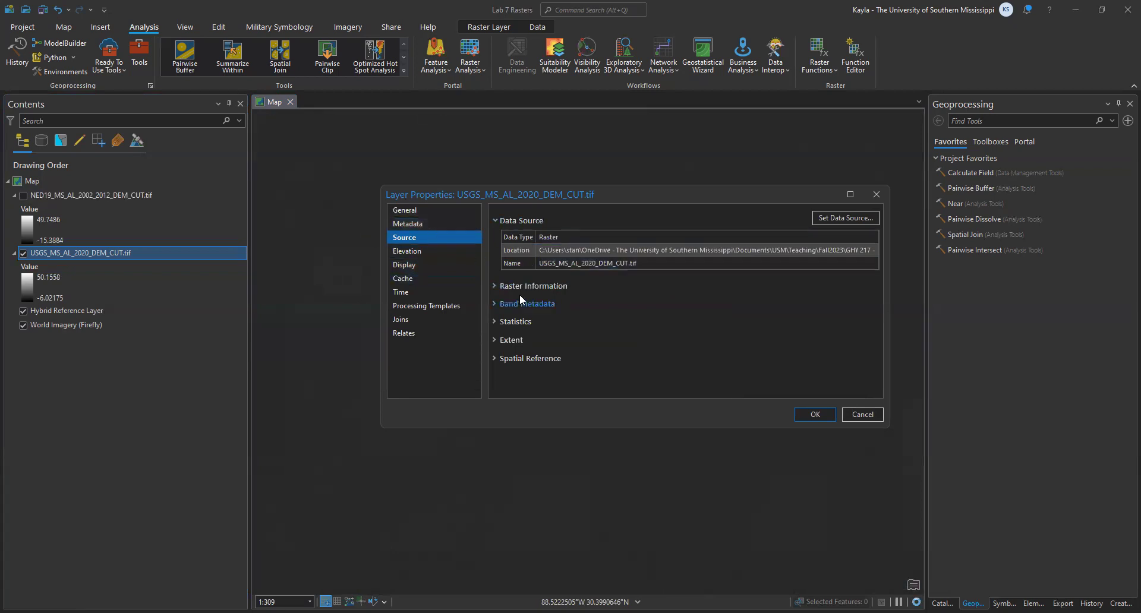
{"action": "left_click", "coordinate": [496, 287]}
{"action": "left_click", "coordinate": [648, 339]}
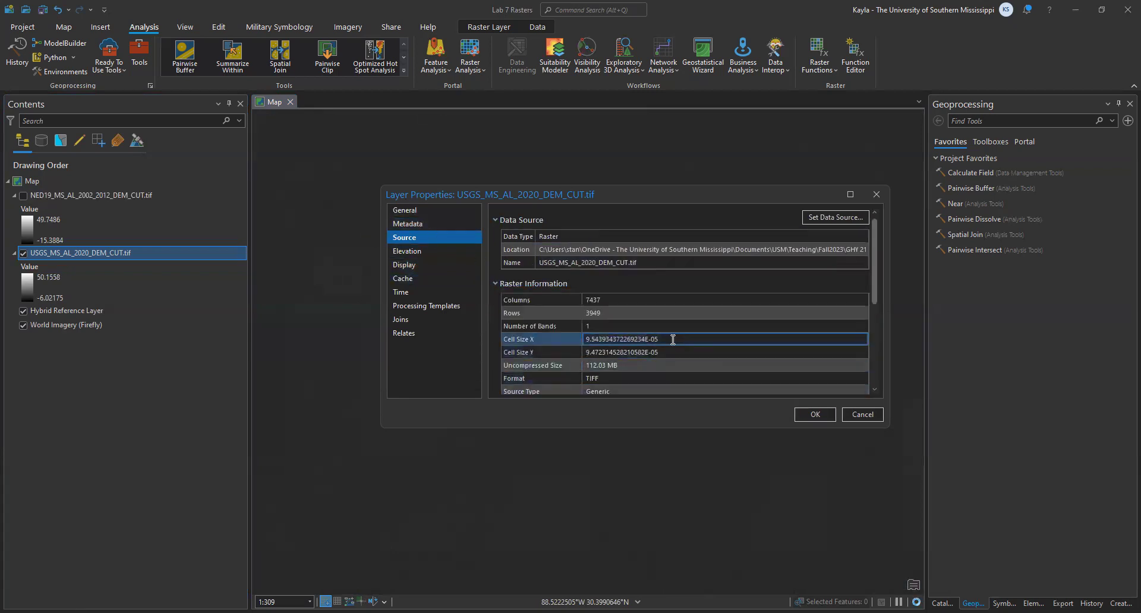
{"action": "left_click", "coordinate": [586, 341]}
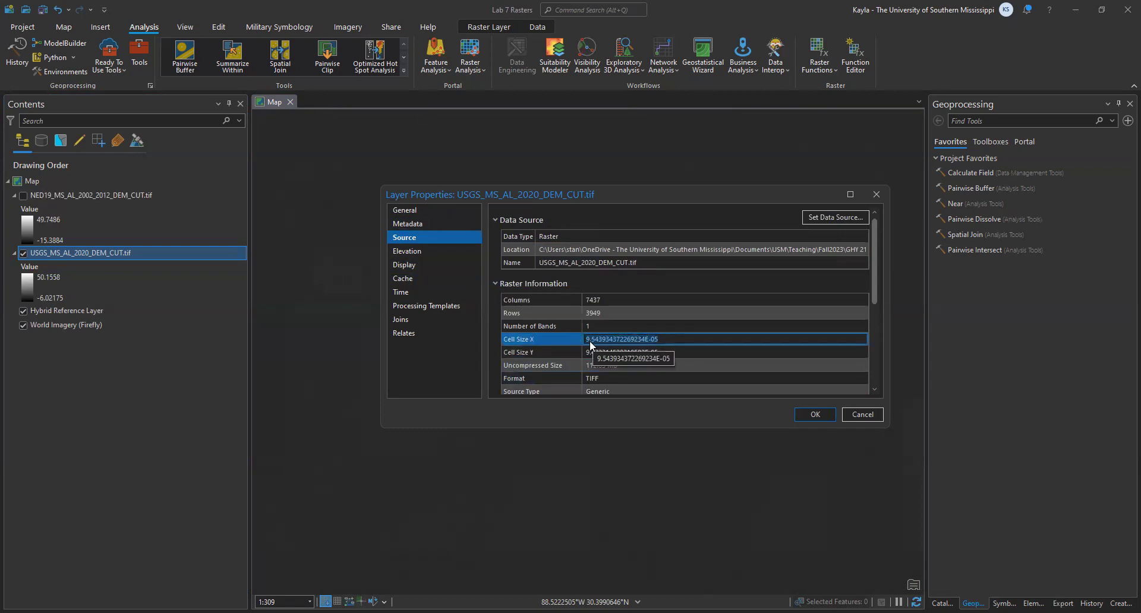
{"action": "left_click", "coordinate": [668, 341]}
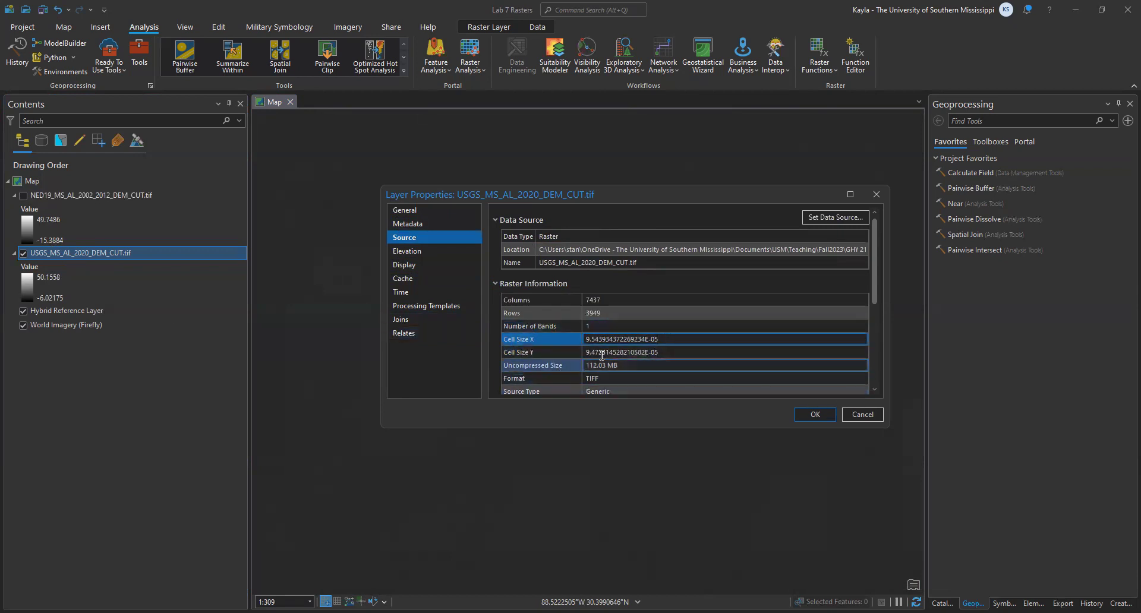
- Review the USGS 2020 DEM's remaining raster information and its spatial reference, leaving the layer properties unchanged
{"action": "scroll", "coordinate": [545, 350], "scroll_direction": "down", "scroll_amount": 5}
{"action": "scroll", "coordinate": [499, 356], "scroll_direction": "up", "scroll_amount": 4}
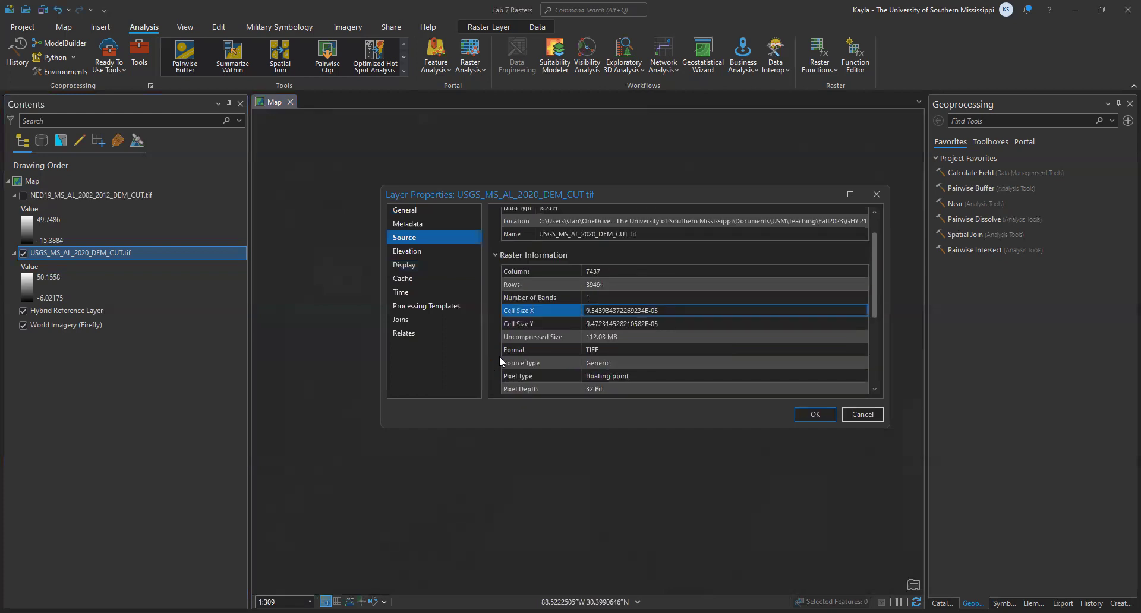
{"action": "scroll", "coordinate": [530, 309], "scroll_direction": "down", "scroll_amount": 4}
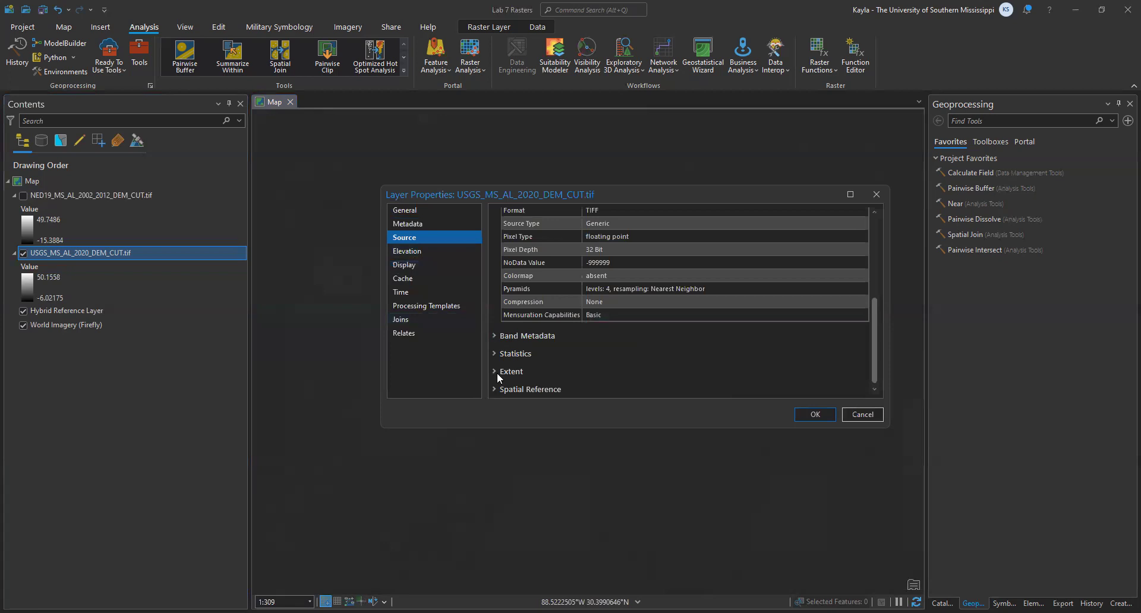
{"action": "left_click", "coordinate": [530, 388]}
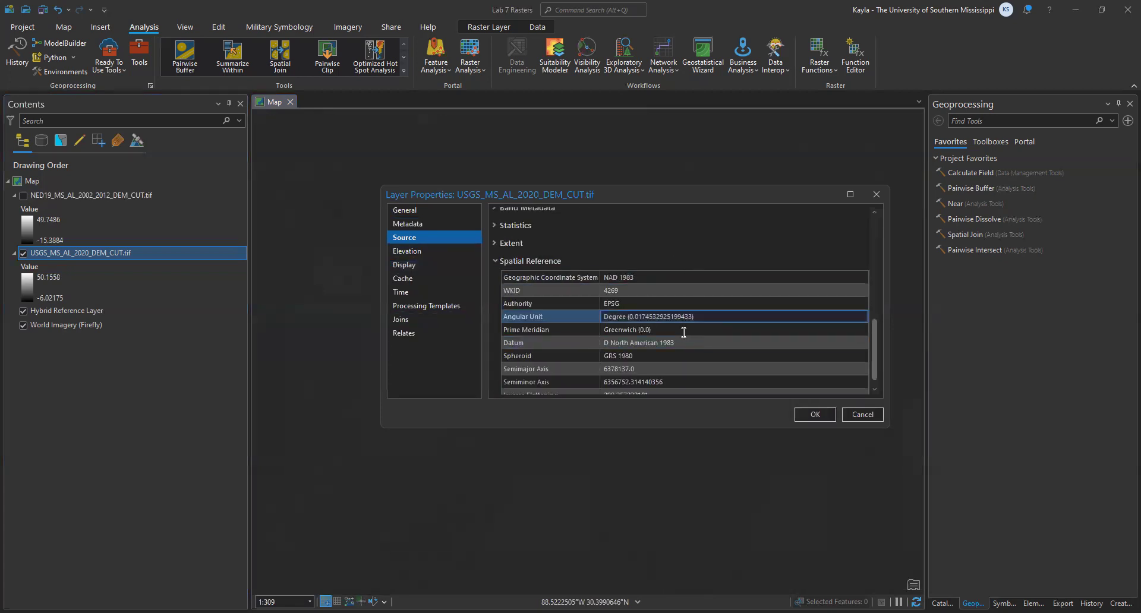
{"action": "left_click", "coordinate": [665, 334]}
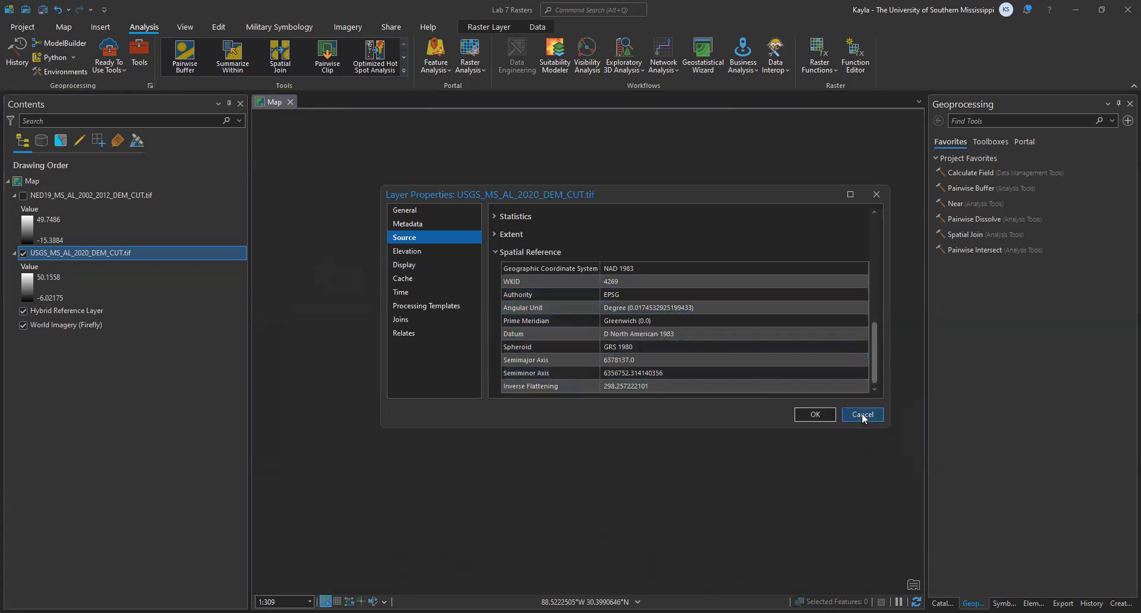
{"action": "key", "text": "Escape"}
- Check the cell size in the source raster information of the NED19 2002–2012 DEM's layer properties
{"action": "right_click", "coordinate": [86, 200]}
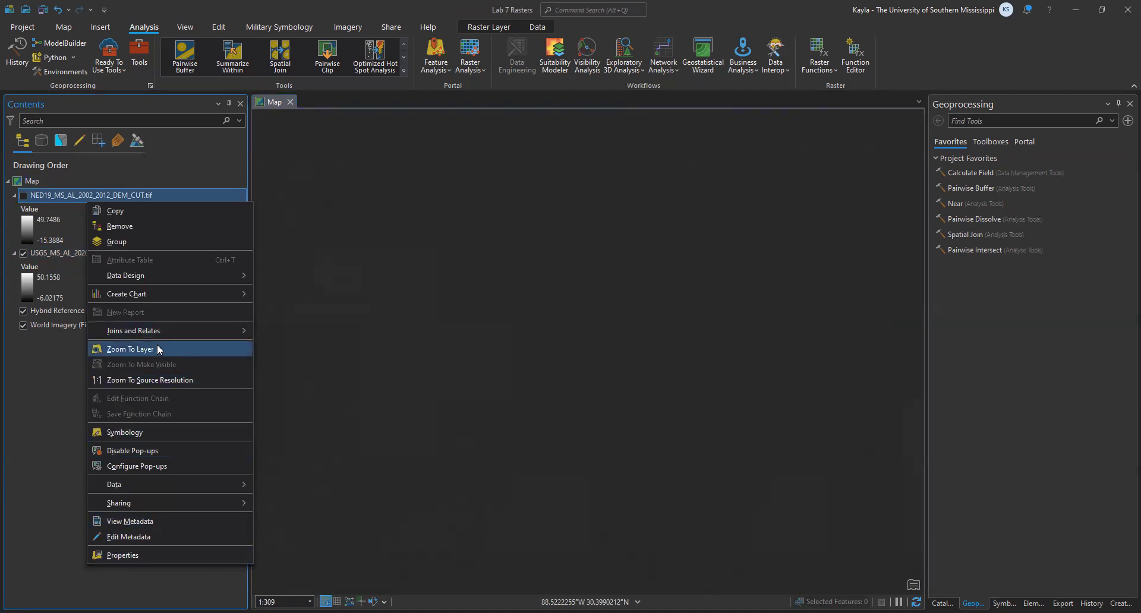
{"action": "left_click", "coordinate": [121, 556]}
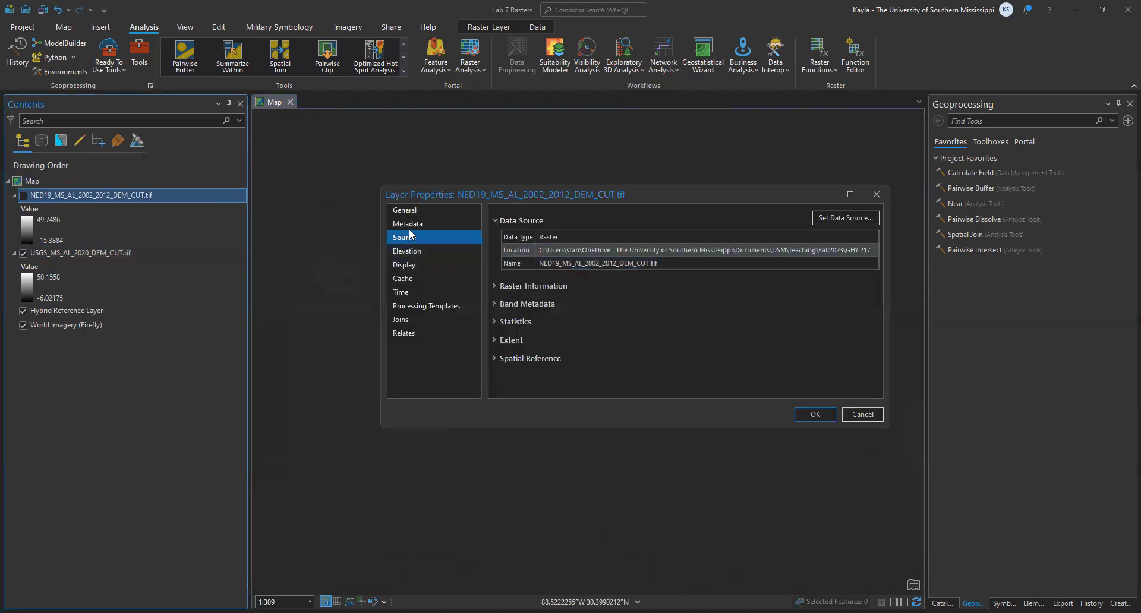
{"action": "left_click", "coordinate": [497, 286]}
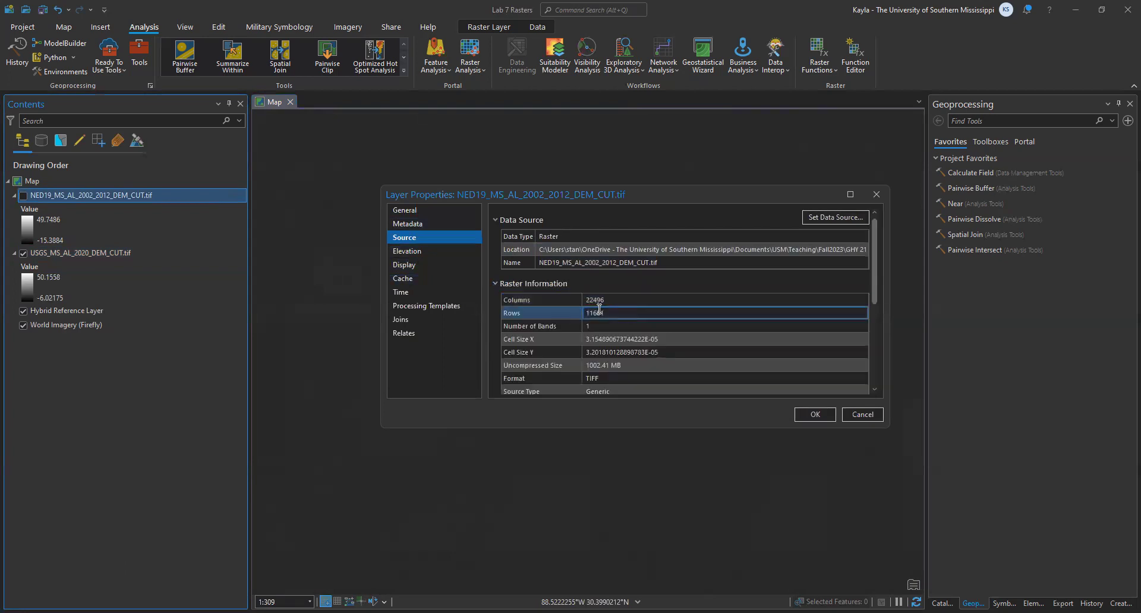
{"action": "left_click", "coordinate": [734, 339]}
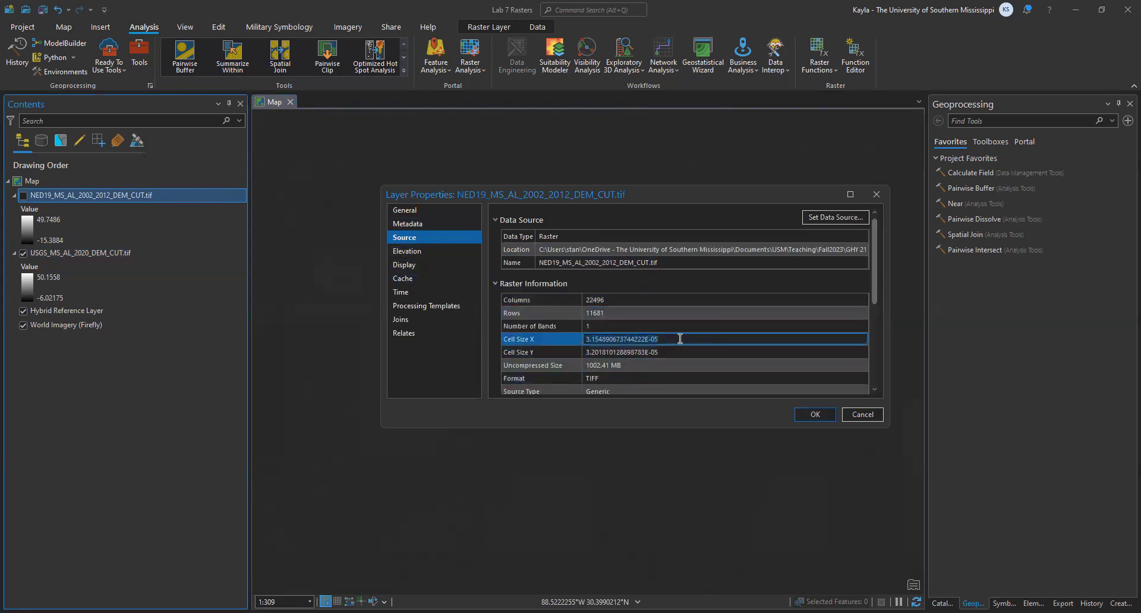
- Review the NED19 DEM's pixel details and spatial reference, and close its layer properties without changes
{"action": "scroll", "coordinate": [670, 342], "scroll_direction": "down", "scroll_amount": 5}
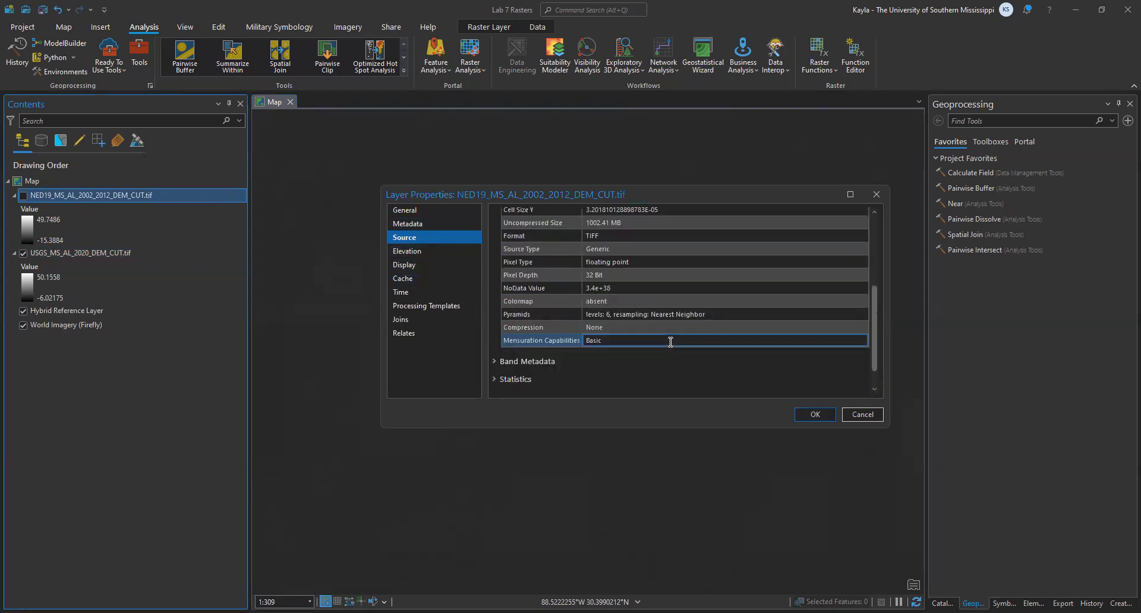
{"action": "scroll", "coordinate": [508, 375], "scroll_direction": "down", "scroll_amount": 1}
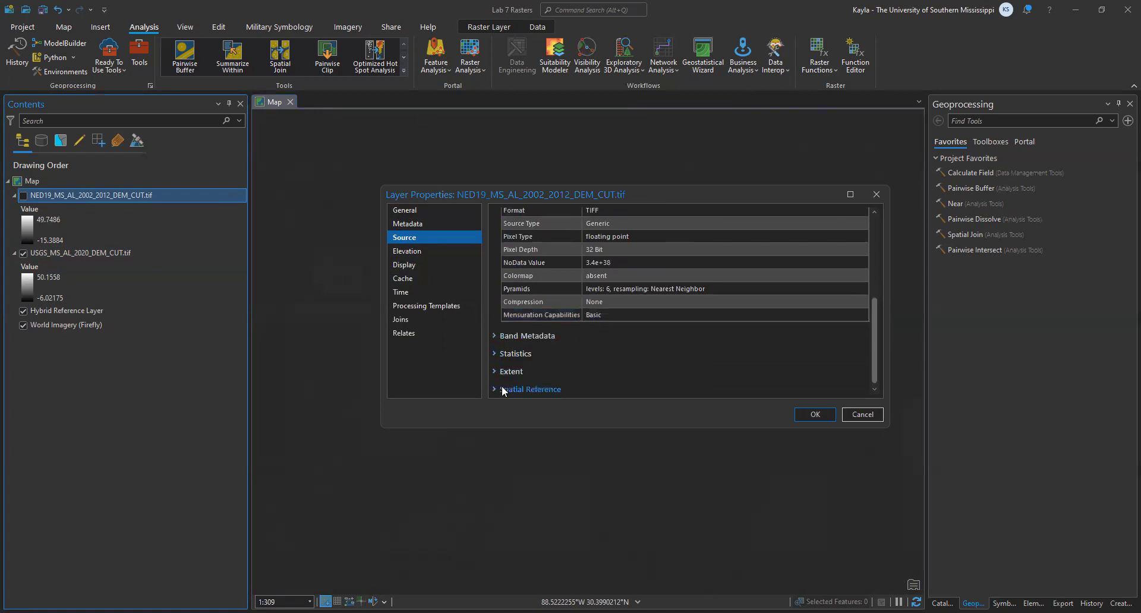
{"action": "left_click", "coordinate": [506, 389]}
{"action": "scroll", "coordinate": [577, 354], "scroll_direction": "down", "scroll_amount": 3}
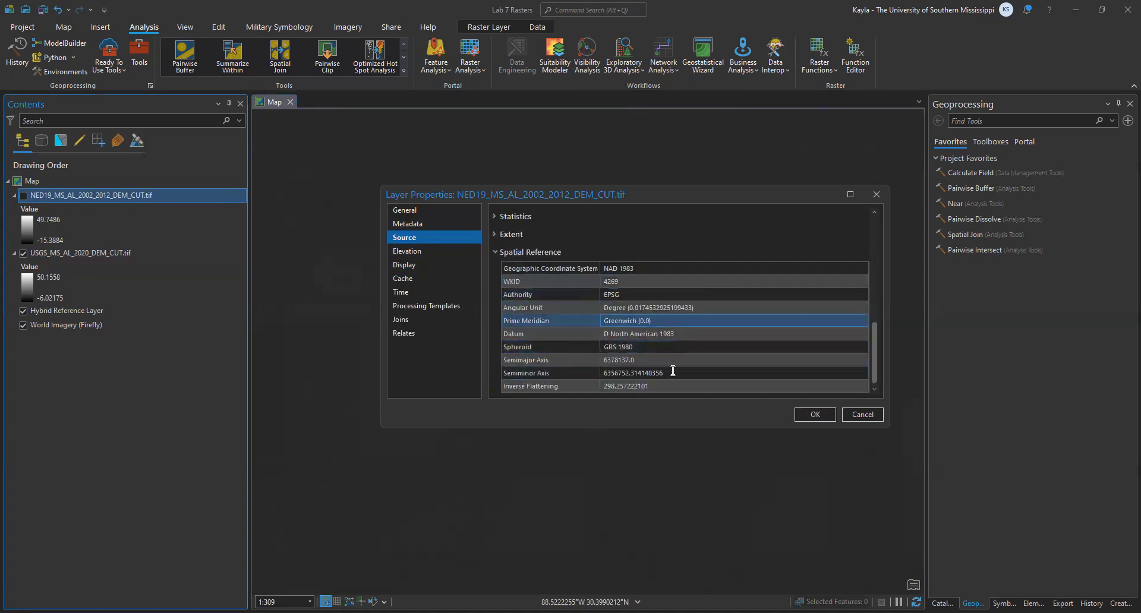
{"action": "left_click", "coordinate": [859, 415]}
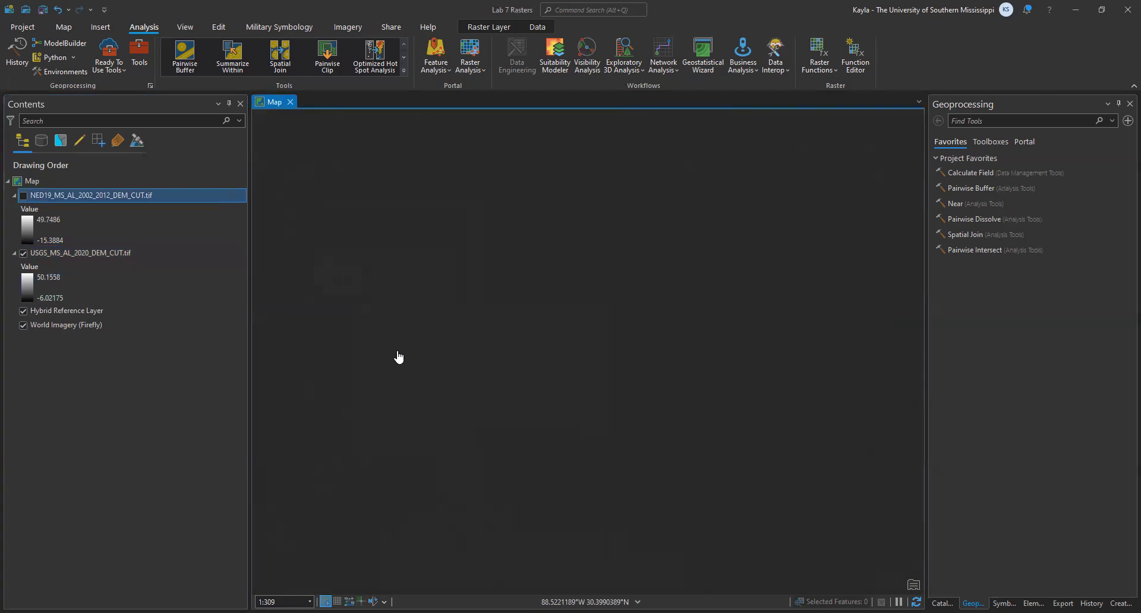
- Compare the two DEMs' cell resolution up close by toggling the NED19 layer, leaving it hidden
{"action": "left_click", "coordinate": [24, 195]}
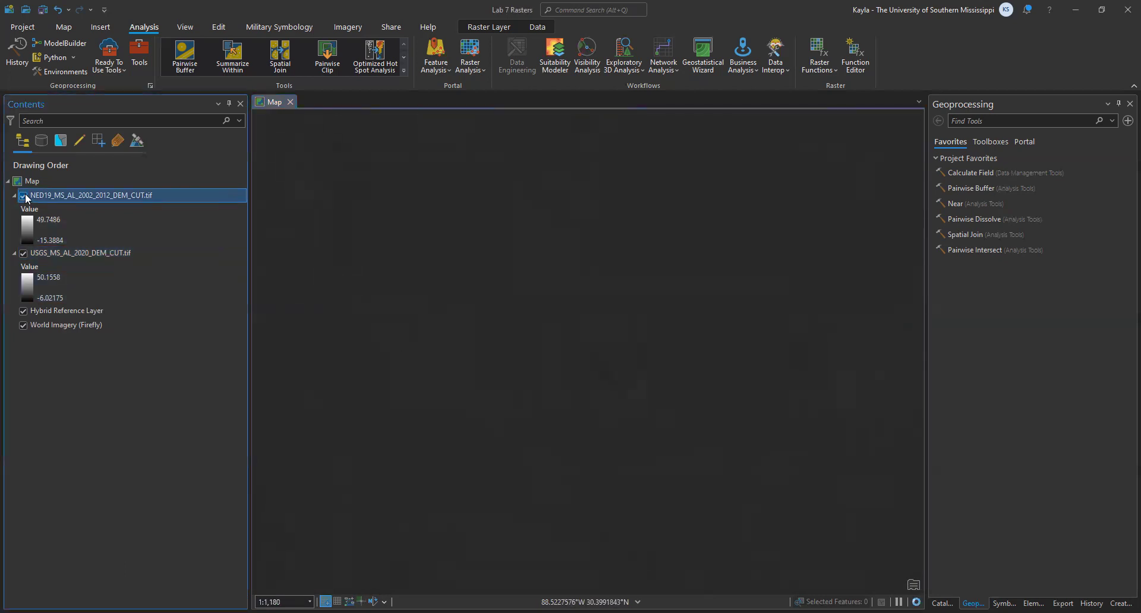
{"action": "scroll", "coordinate": [458, 337], "scroll_direction": "up", "scroll_amount": 4}
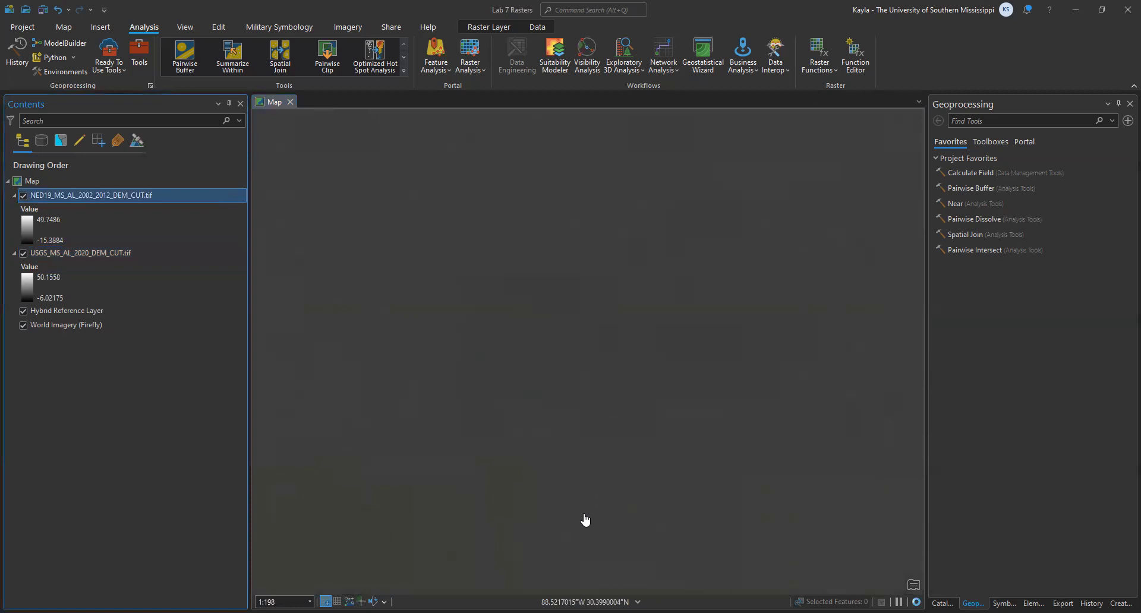
{"action": "left_click", "coordinate": [23, 195]}
{"action": "left_click", "coordinate": [23, 195]}
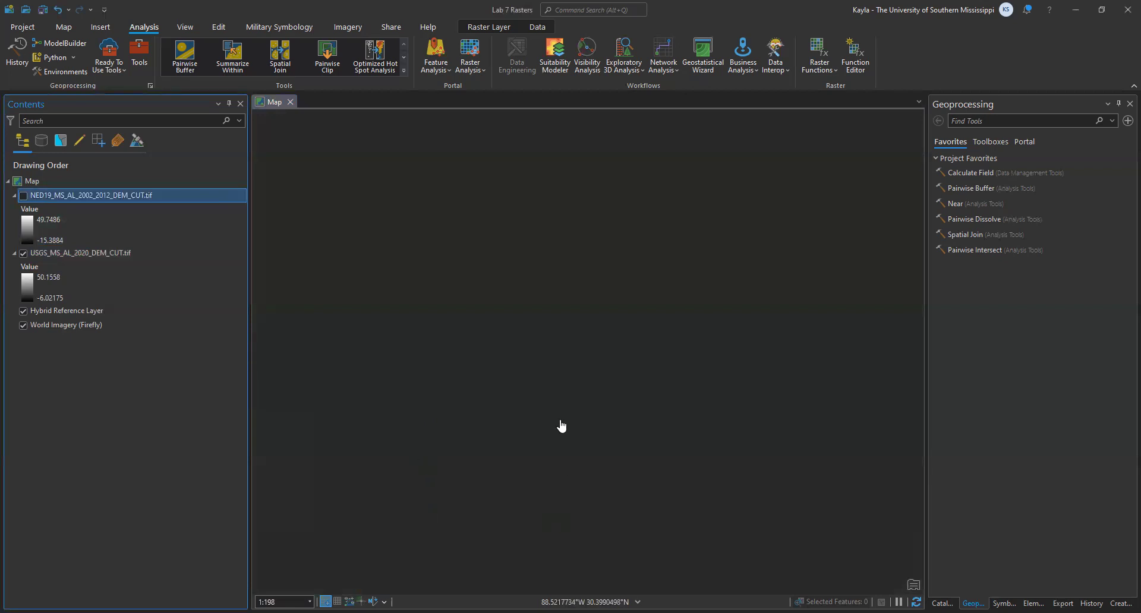
{"action": "scroll", "coordinate": [558, 440], "scroll_direction": "down", "scroll_amount": 5}
{"action": "scroll", "coordinate": [558, 440], "scroll_direction": "down", "scroll_amount": 3}
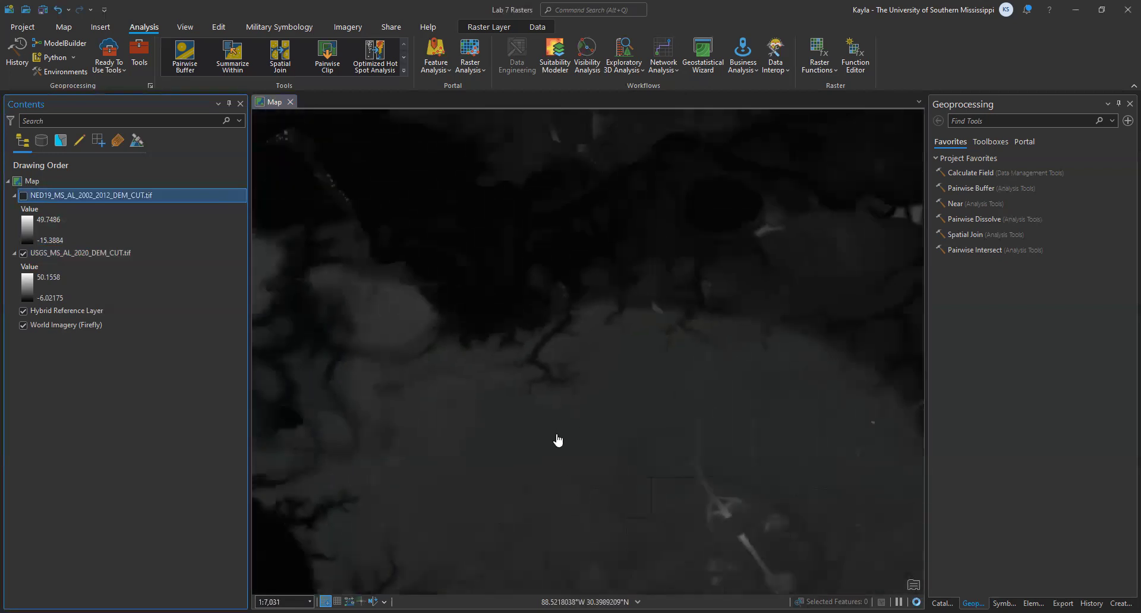
- Compare the two DEMs over the wider coastal area by toggling the NED19 2002–2012 layer, leaving it visible
{"action": "scroll", "coordinate": [576, 316], "scroll_direction": "down", "scroll_amount": 1}
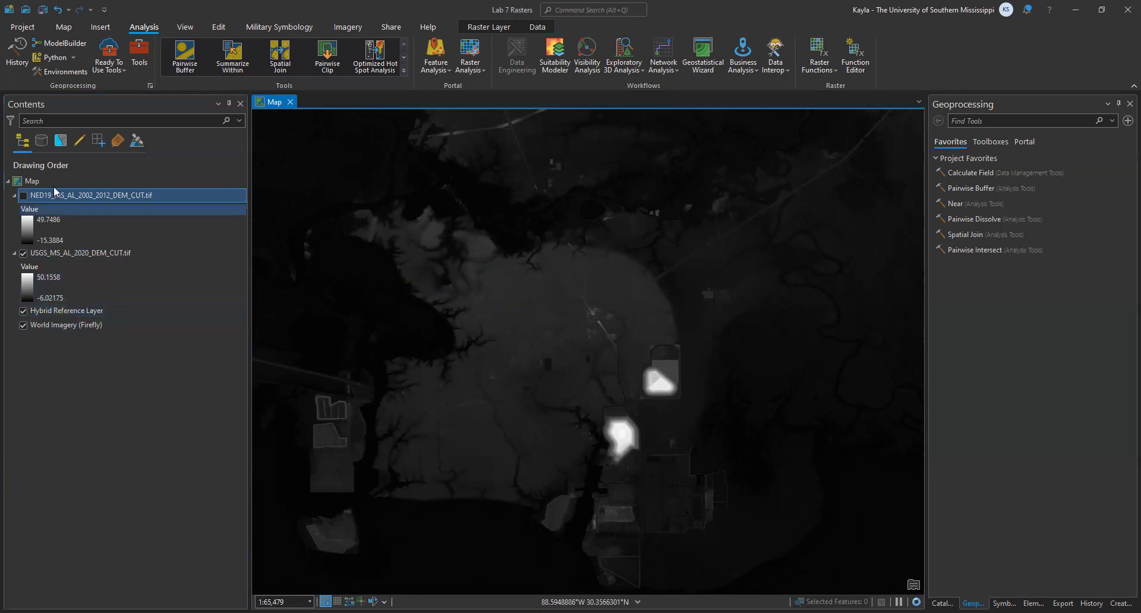
{"action": "left_click", "coordinate": [23, 196]}
{"action": "left_click", "coordinate": [23, 199]}
{"action": "left_click", "coordinate": [23, 199]}
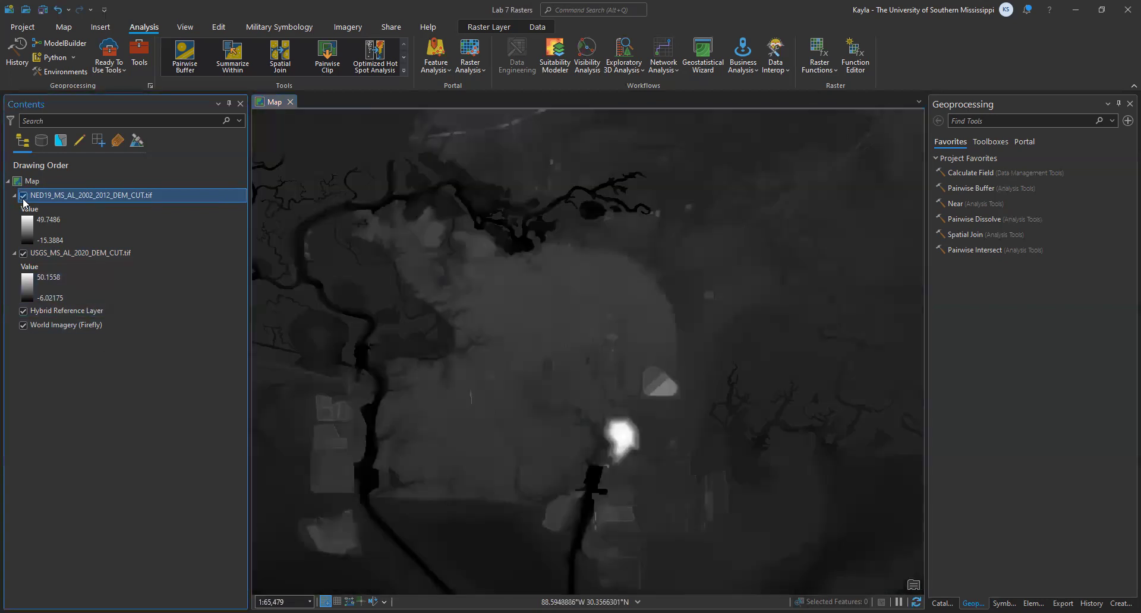
{"action": "left_click", "coordinate": [23, 200]}
{"action": "left_click", "coordinate": [23, 199]}
{"action": "left_click", "coordinate": [24, 200]}
{"action": "left_click", "coordinate": [24, 200]}
{"action": "left_click", "coordinate": [24, 200]}
{"action": "left_click", "coordinate": [24, 200]}
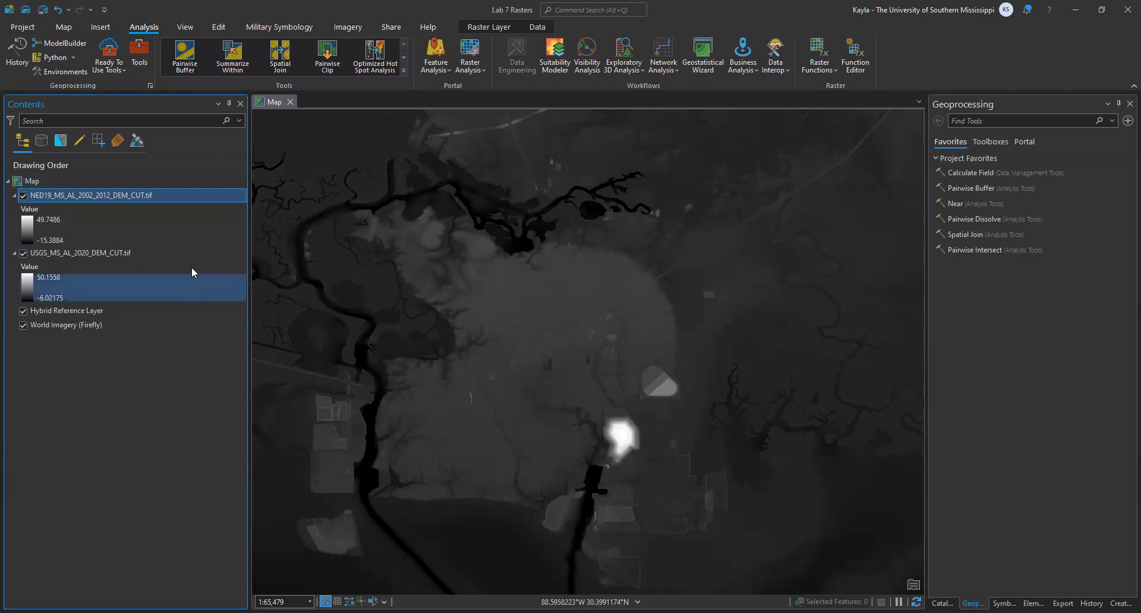
- Search the geoprocessing tools for Hillshade and open the 3D Analyst version
{"action": "left_click", "coordinate": [140, 52]}
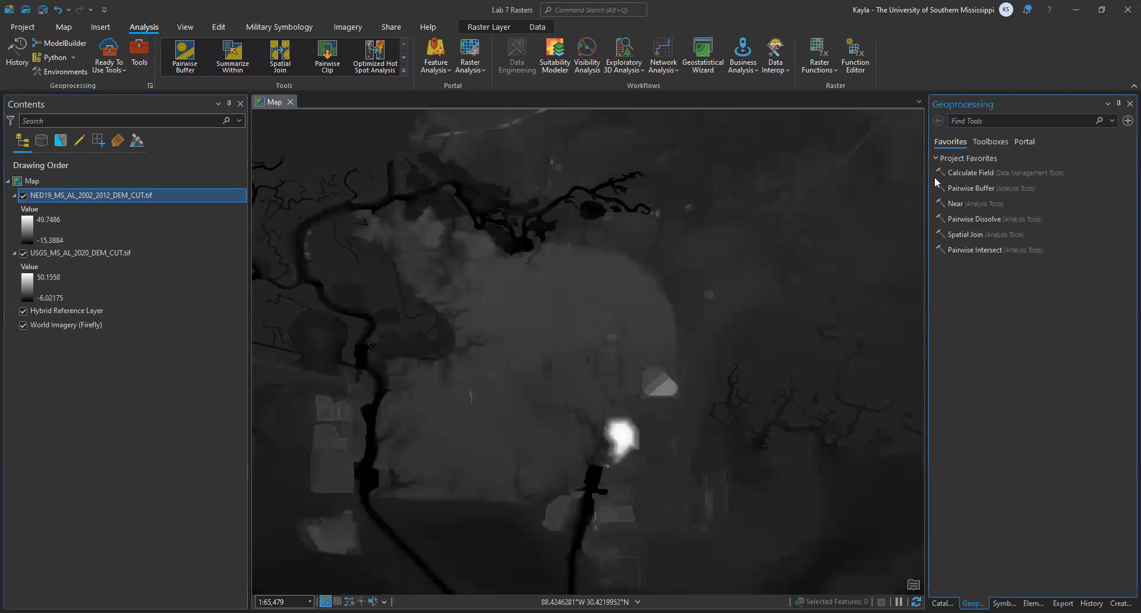
{"action": "left_click", "coordinate": [984, 128]}
{"action": "type", "text": "Hillshade"}
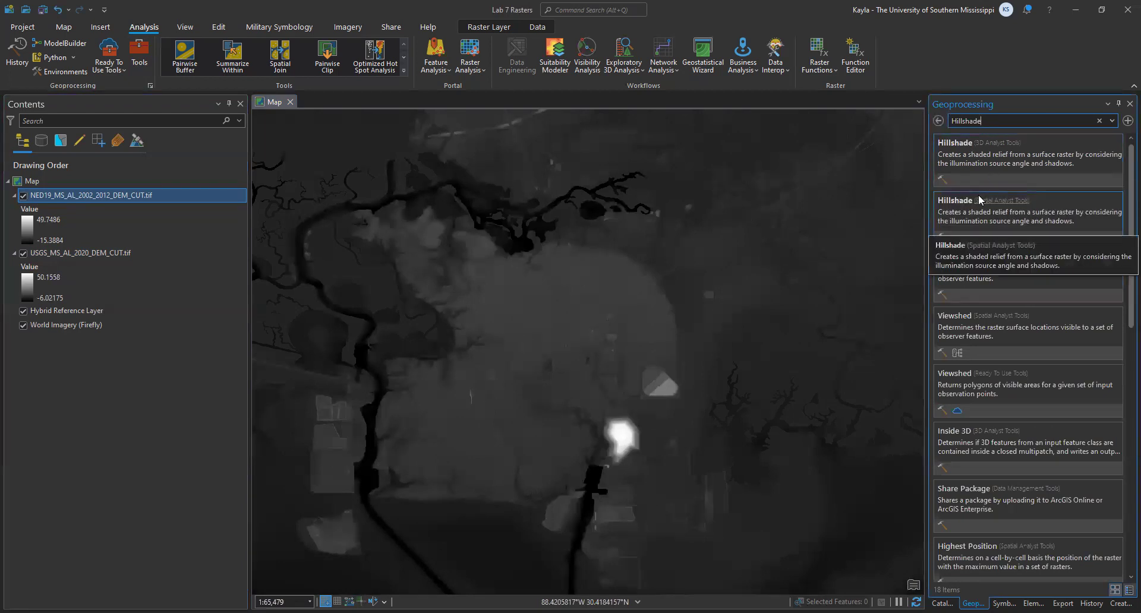
{"action": "left_click", "coordinate": [992, 167]}
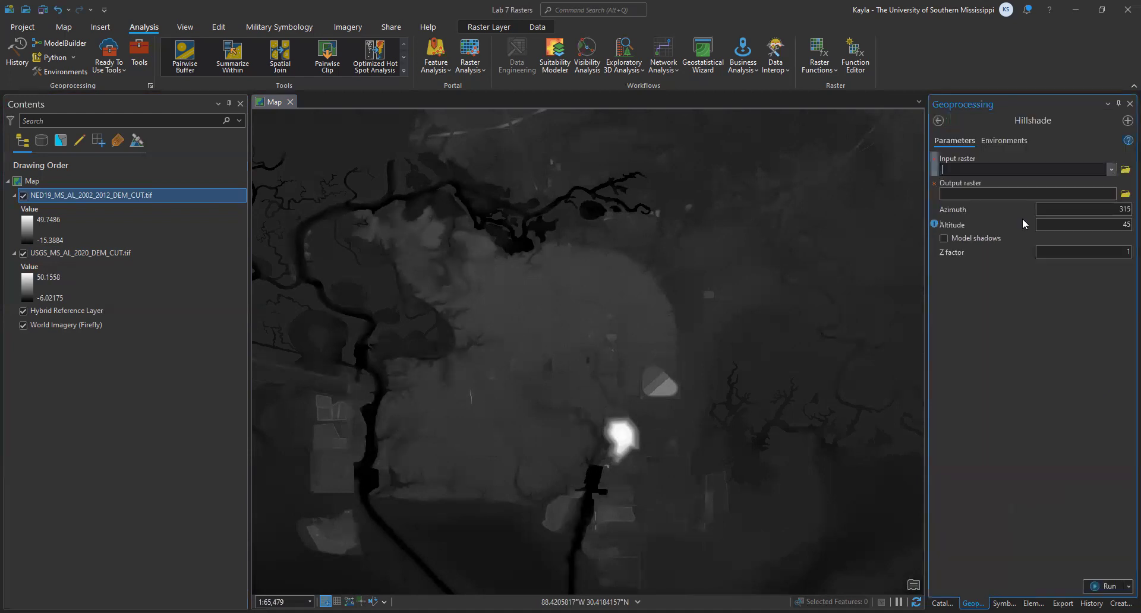
- Set the NED19 2002–2012 DEM as the Hillshade input raster and name the output raster Hillshade_2012
{"action": "left_click", "coordinate": [1110, 169]}
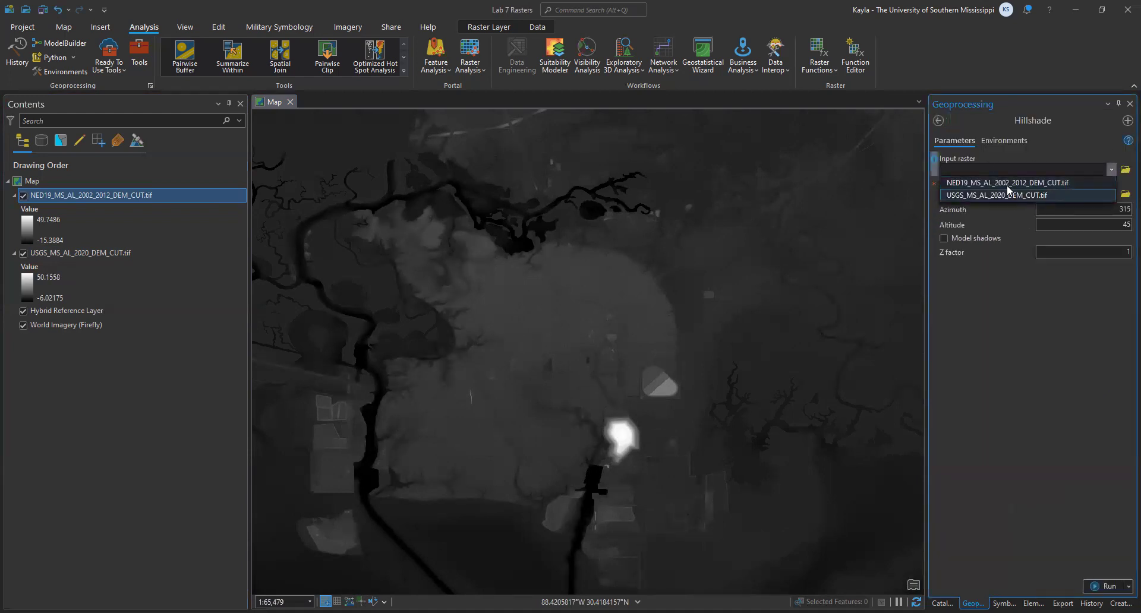
{"action": "left_click", "coordinate": [975, 177]}
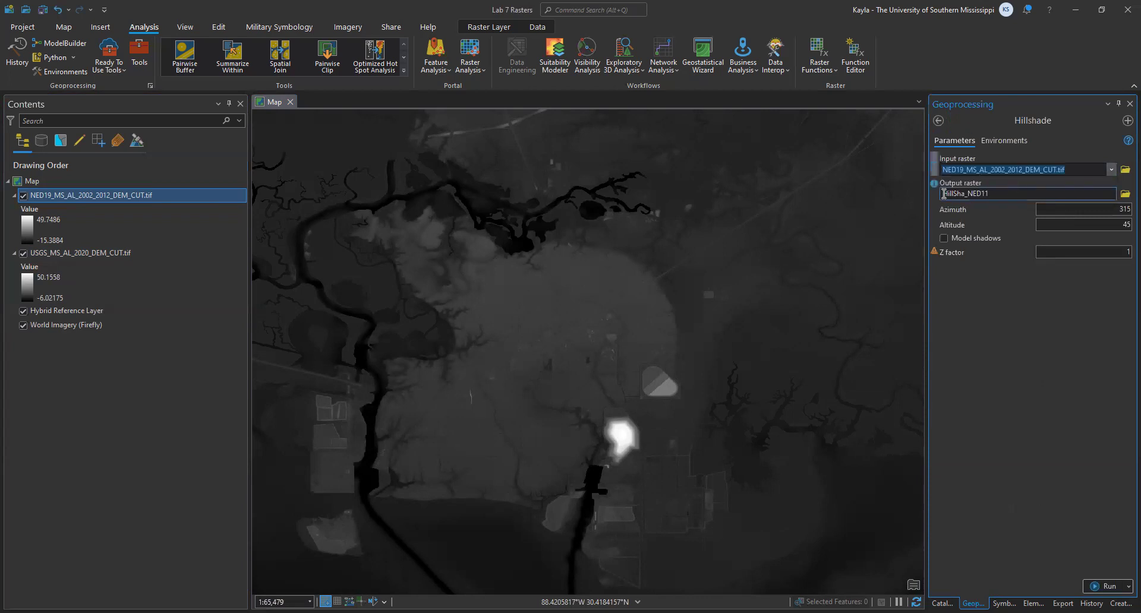
{"action": "left_click", "coordinate": [1002, 193]}
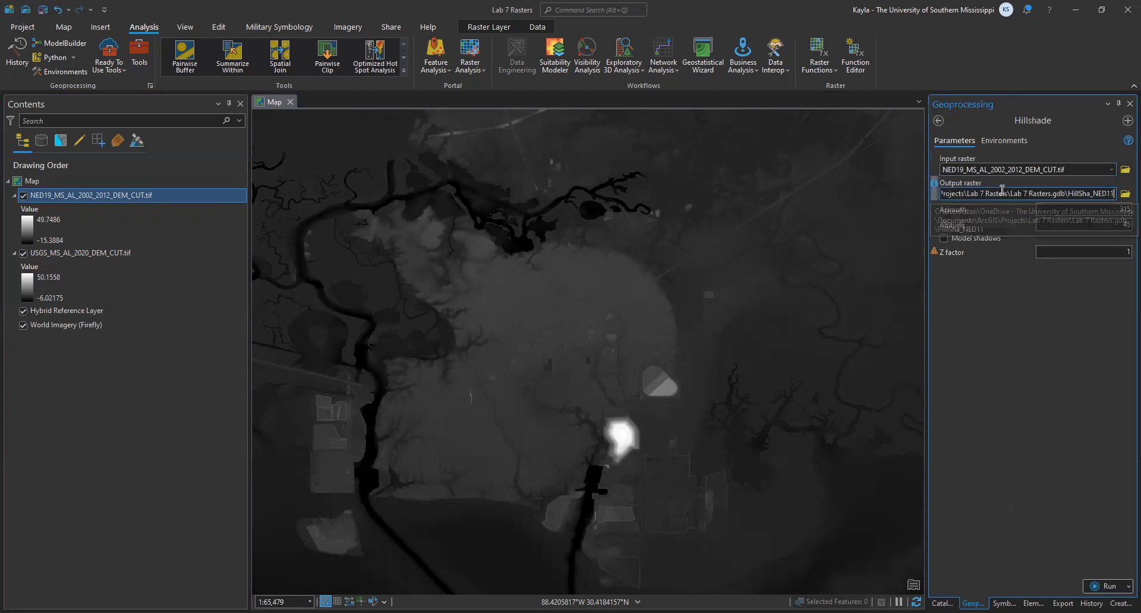
{"action": "key", "text": "ctrl+shift+Left"}
{"action": "key", "text": "ctrl+shift+Left"}
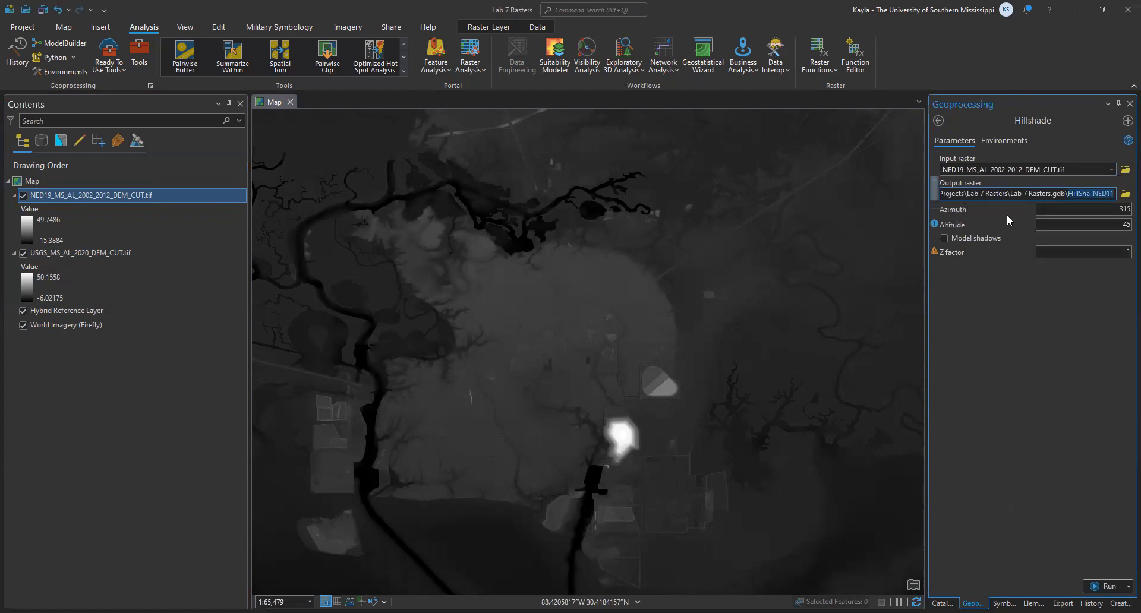
{"action": "type", "text": "Hill"}
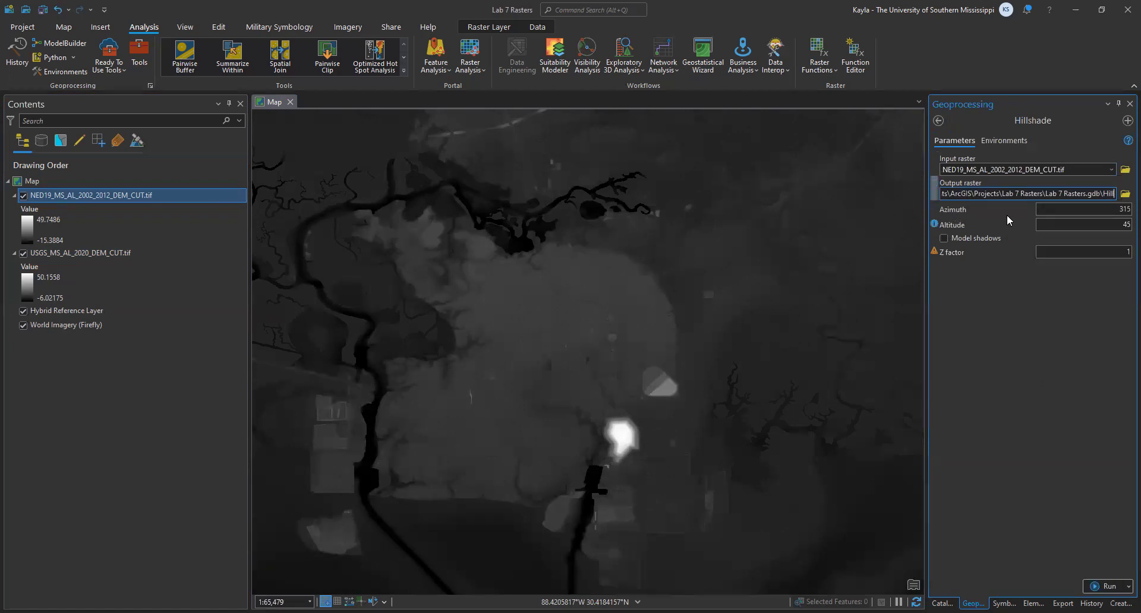
{"action": "type", "text": "shade_2012"}
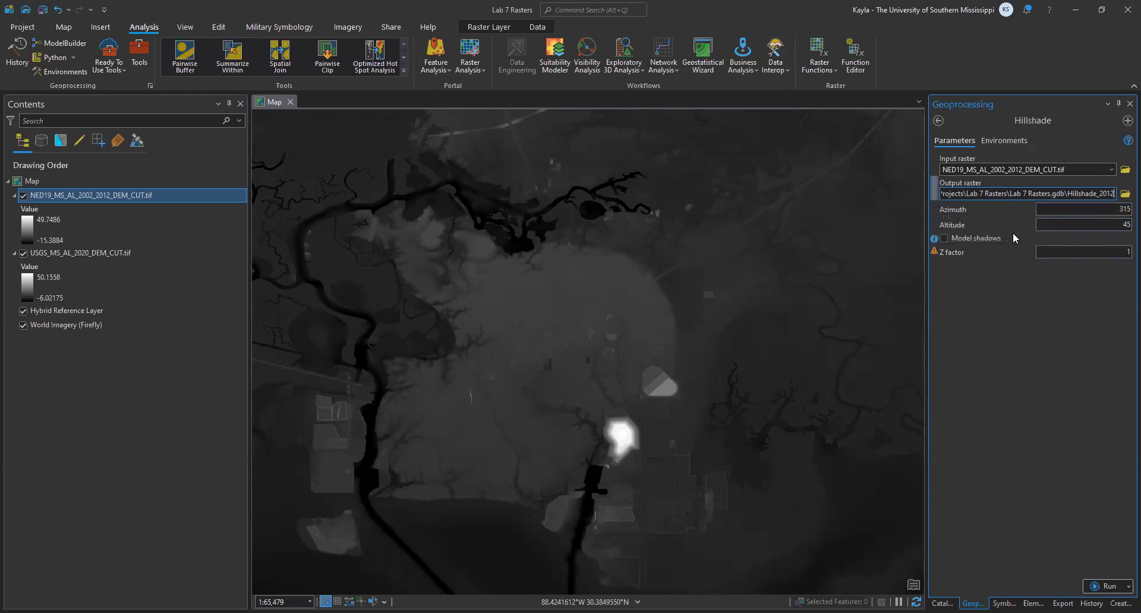
- Check the azimuth, altitude and Z factor notes, and run Hillshade with the default values 315, 45 and 1
{"action": "left_click", "coordinate": [935, 210]}
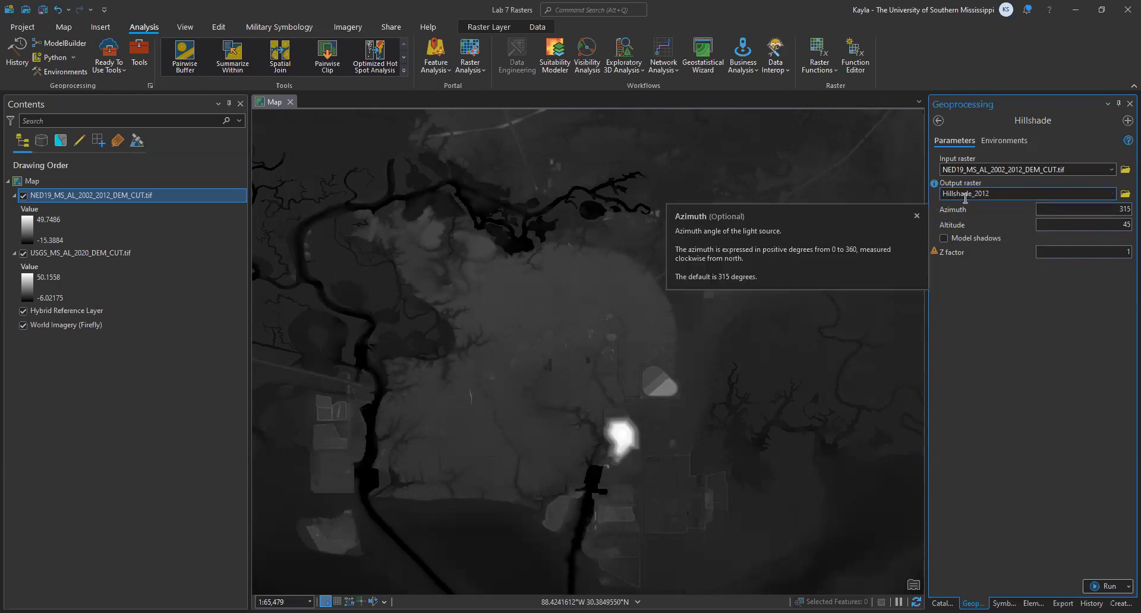
{"action": "left_click", "coordinate": [935, 226]}
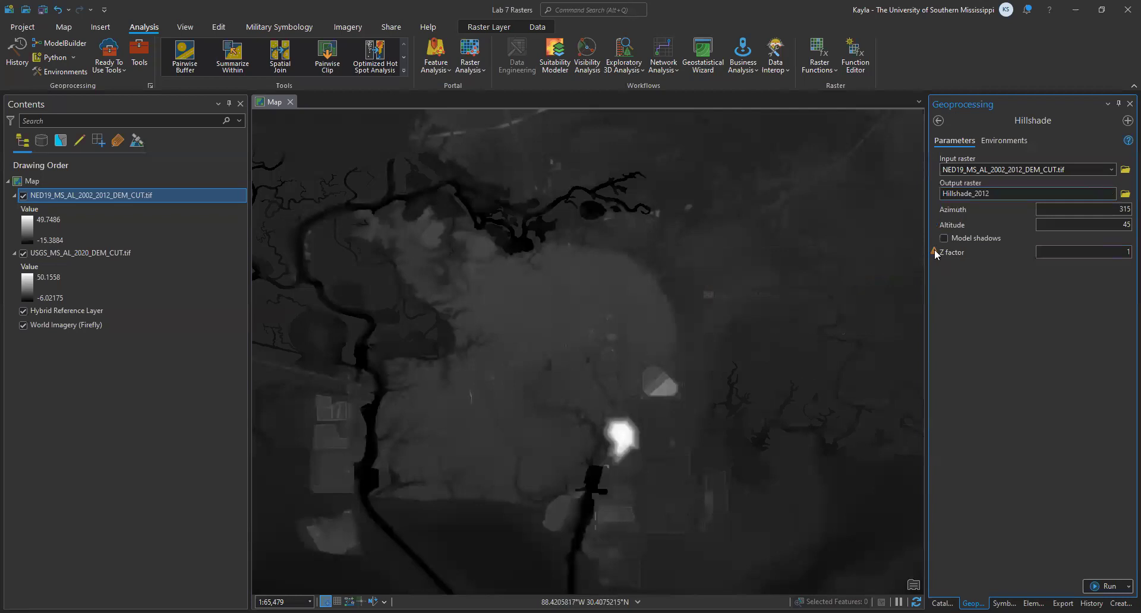
{"action": "mouse_move", "coordinate": [937, 254]}
{"action": "left_click", "coordinate": [1104, 587]}
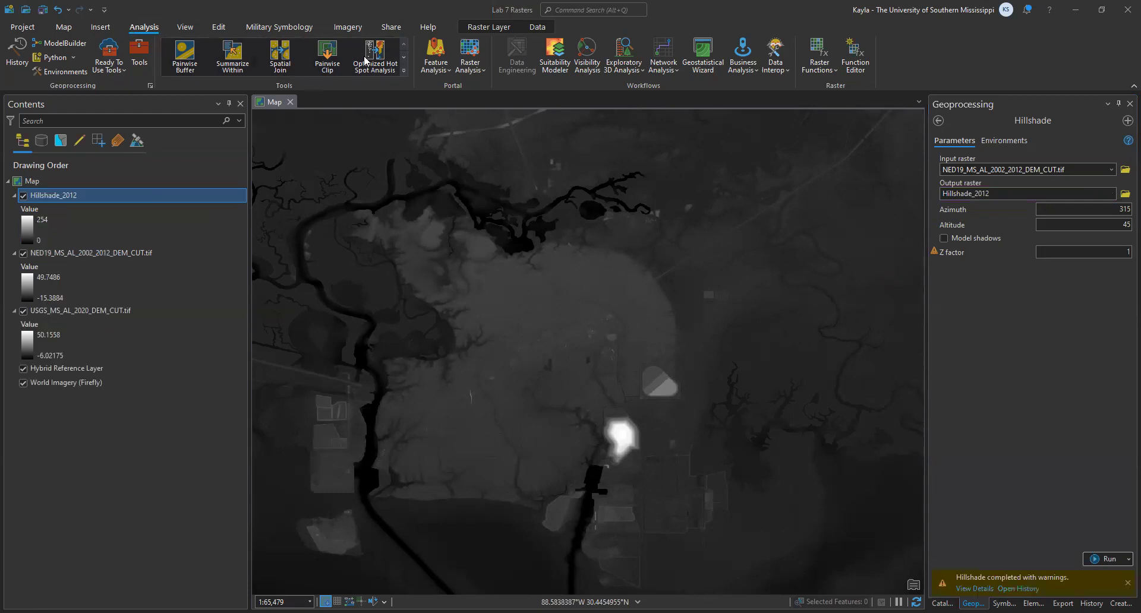
- Hide the NED19 2002–2012 and USGS 2020 DEM layers, keeping Hillshade_2012 visible
{"action": "left_click", "coordinate": [24, 255]}
{"action": "left_click", "coordinate": [23, 254]}
{"action": "left_click", "coordinate": [23, 311]}
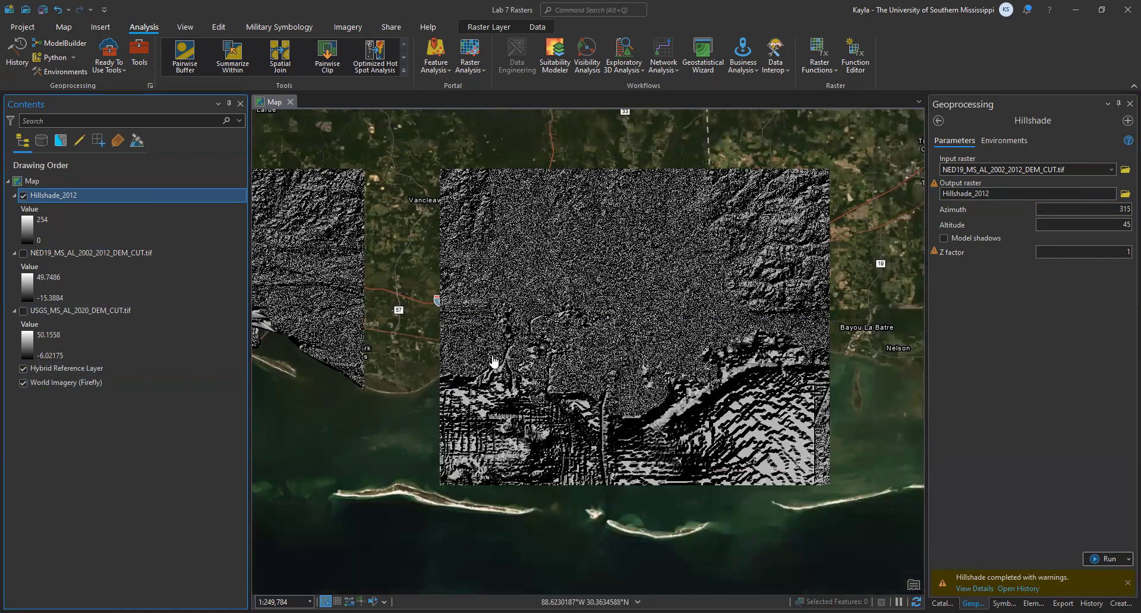
- Examine the Hillshade_2012 relief across the coast, including the terraced mound, the street grid and the shoreline
{"action": "left_click_drag", "start_coordinate": [321, 309], "coordinate": [679, 348]}
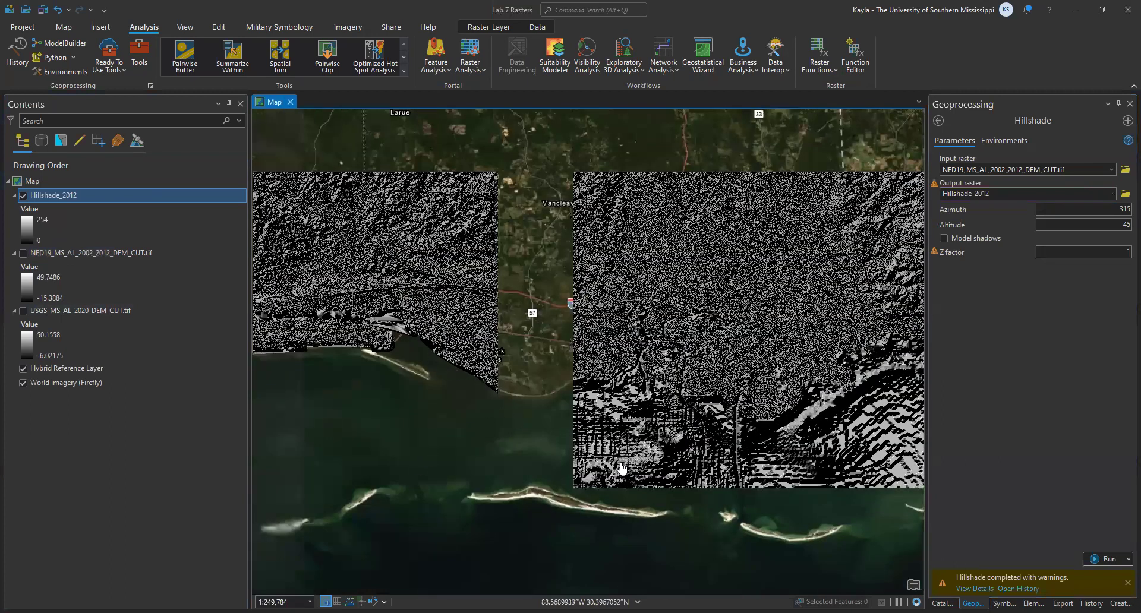
{"action": "left_click_drag", "start_coordinate": [734, 476], "coordinate": [622, 477]}
{"action": "scroll", "coordinate": [543, 433], "scroll_direction": "up", "scroll_amount": 5}
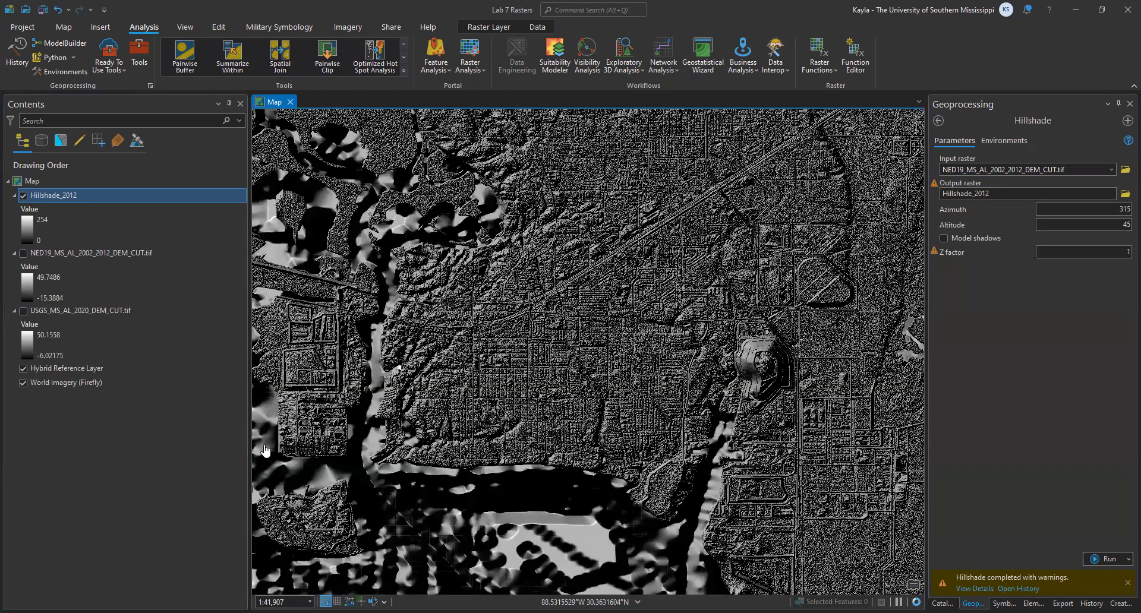
{"action": "scroll", "coordinate": [574, 356], "scroll_direction": "up", "scroll_amount": 5}
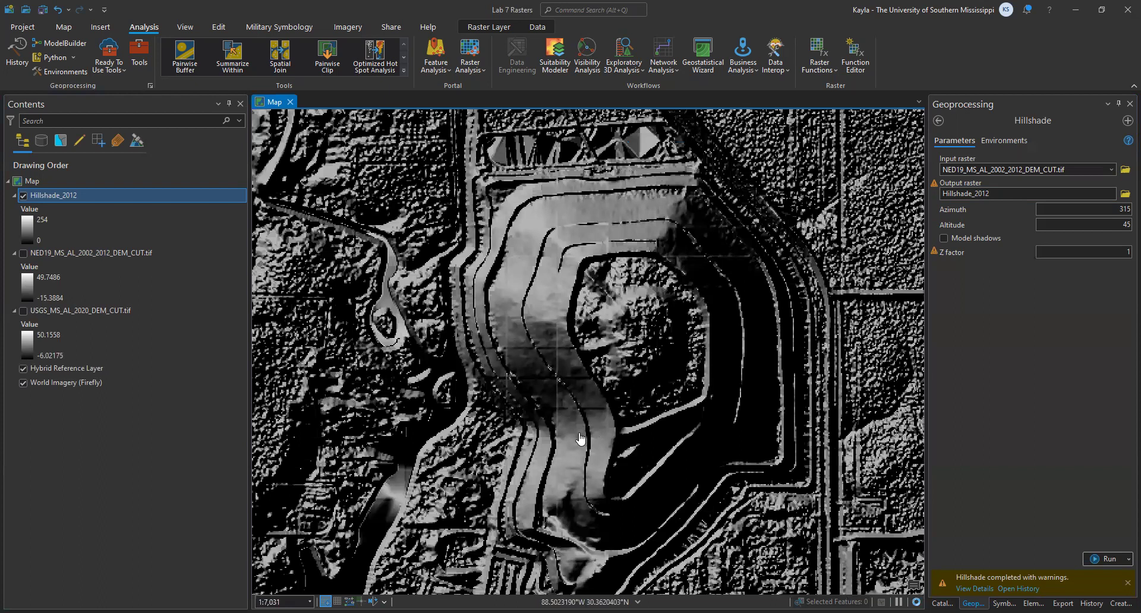
{"action": "scroll", "coordinate": [467, 309], "scroll_direction": "down", "scroll_amount": 2}
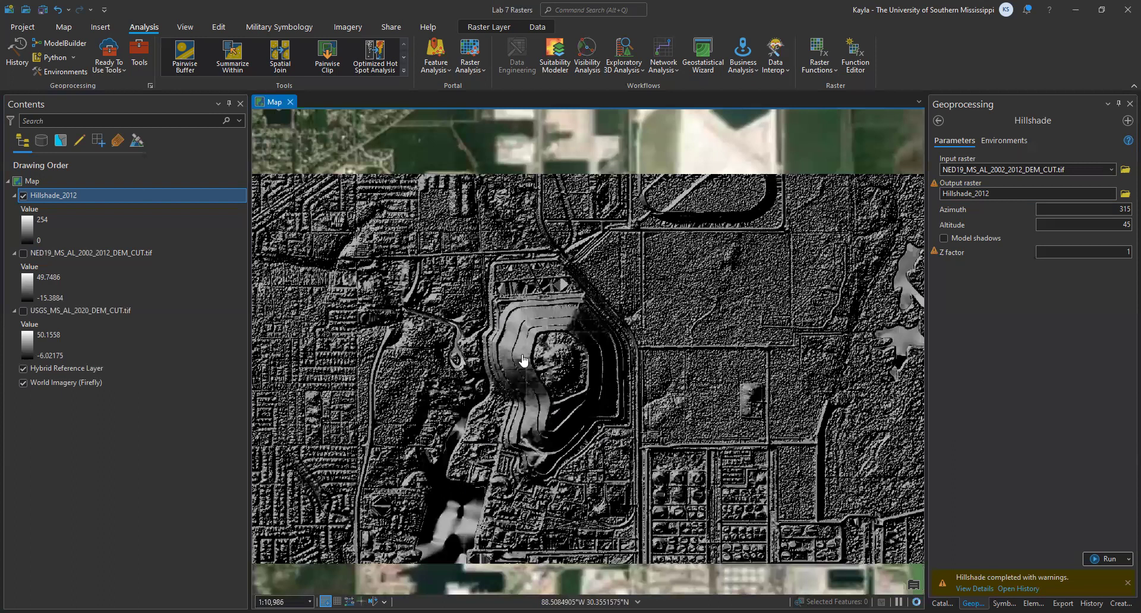
{"action": "scroll", "coordinate": [545, 485], "scroll_direction": "down", "scroll_amount": 2}
{"action": "left_click_drag", "start_coordinate": [579, 530], "coordinate": [498, 132]}
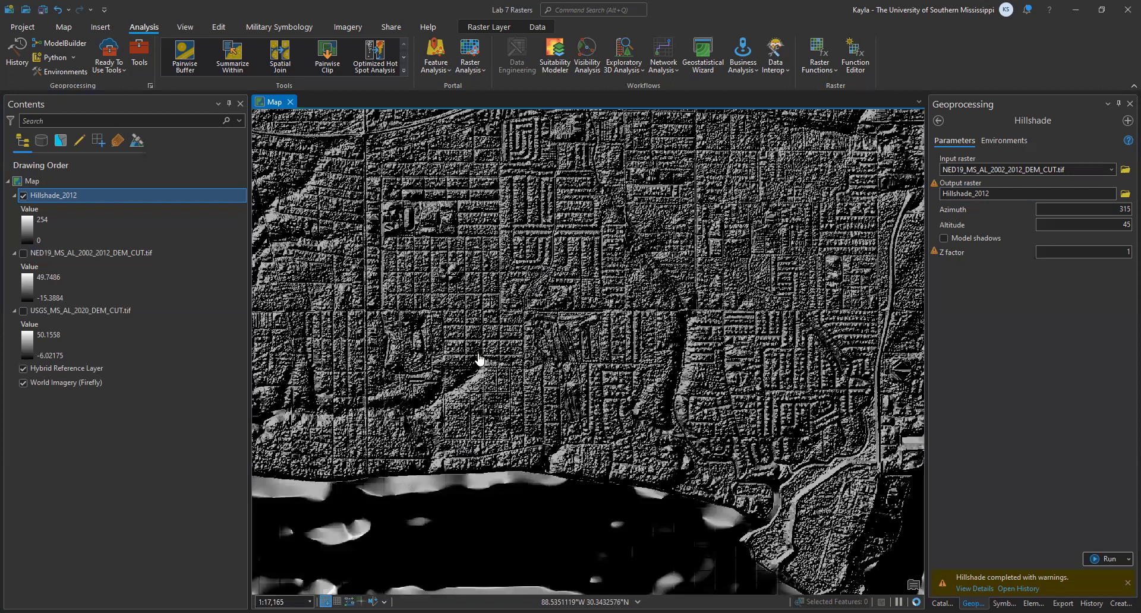
{"action": "scroll", "coordinate": [480, 359], "scroll_direction": "down", "scroll_amount": 2}
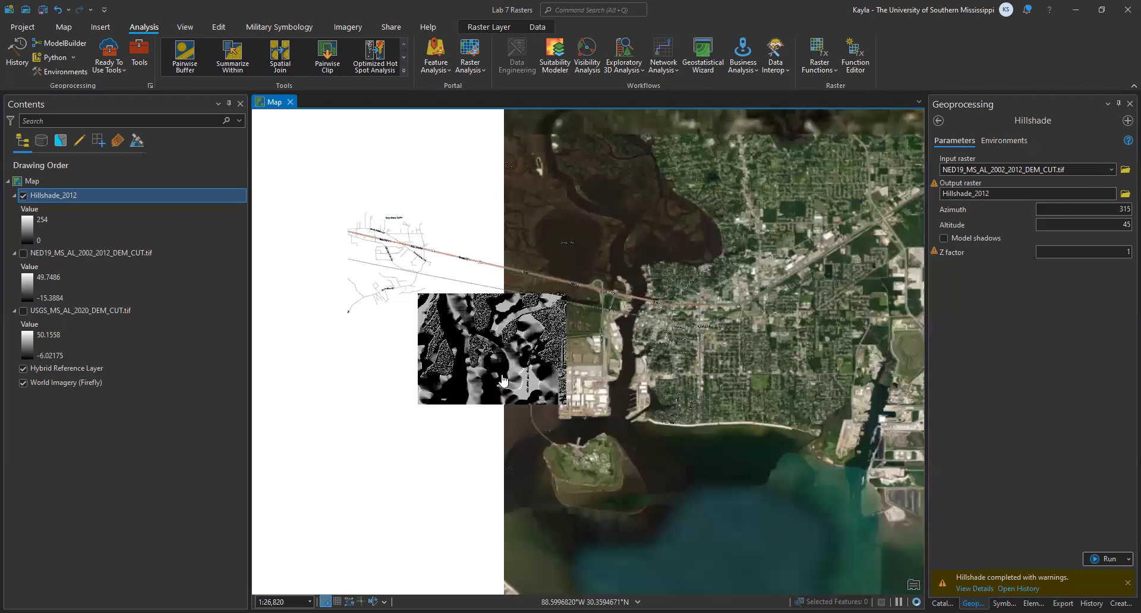
{"action": "scroll", "coordinate": [520, 356], "scroll_direction": "down", "scroll_amount": 8}
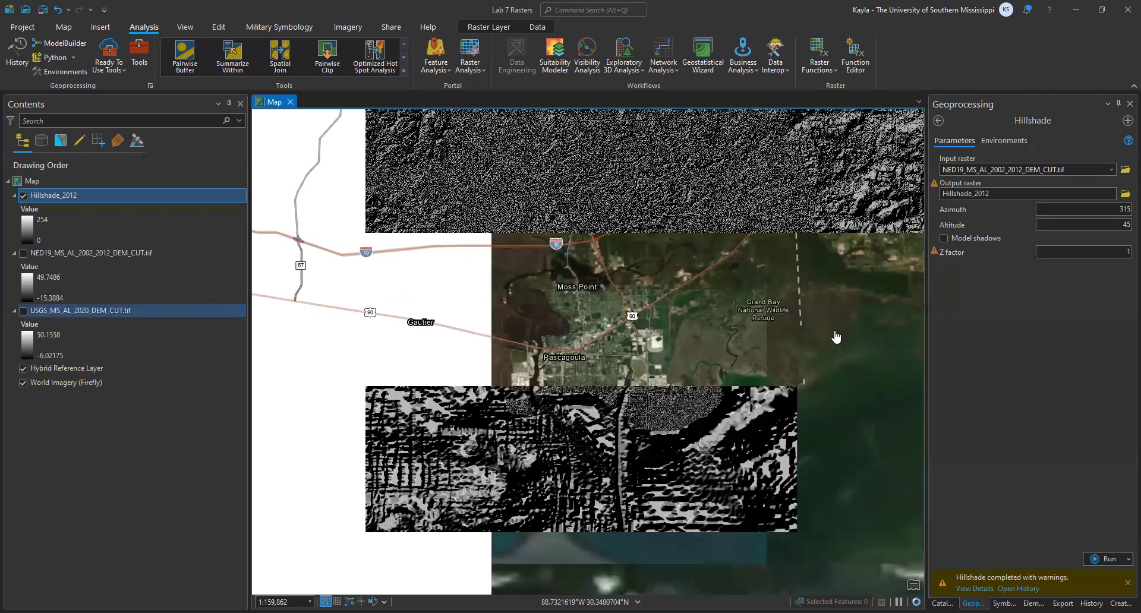